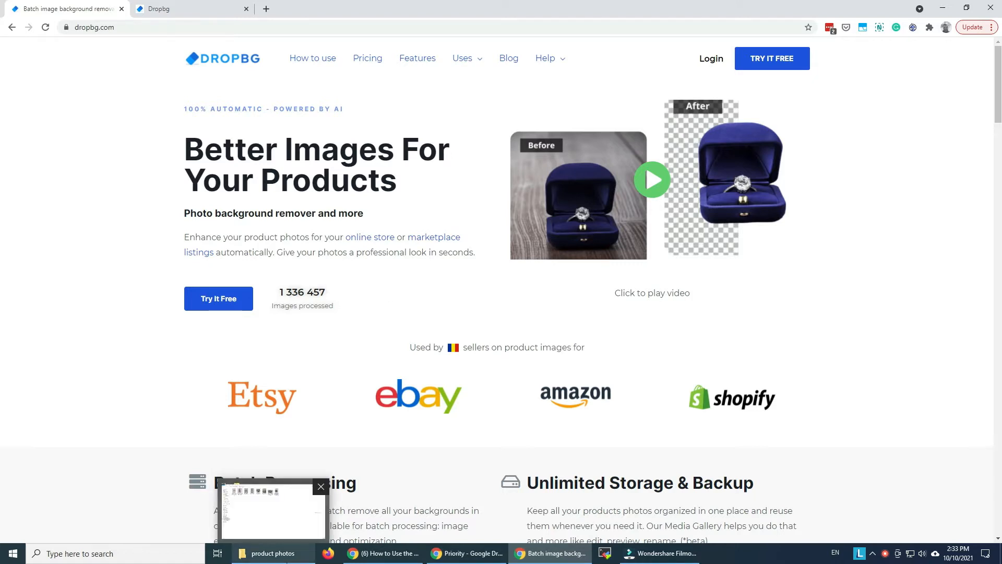
- View the photos IMG_7680.png and IMG_7675.png from the product photos folder at full size, closing each one
{"action": "left_click", "coordinate": [273, 553]}
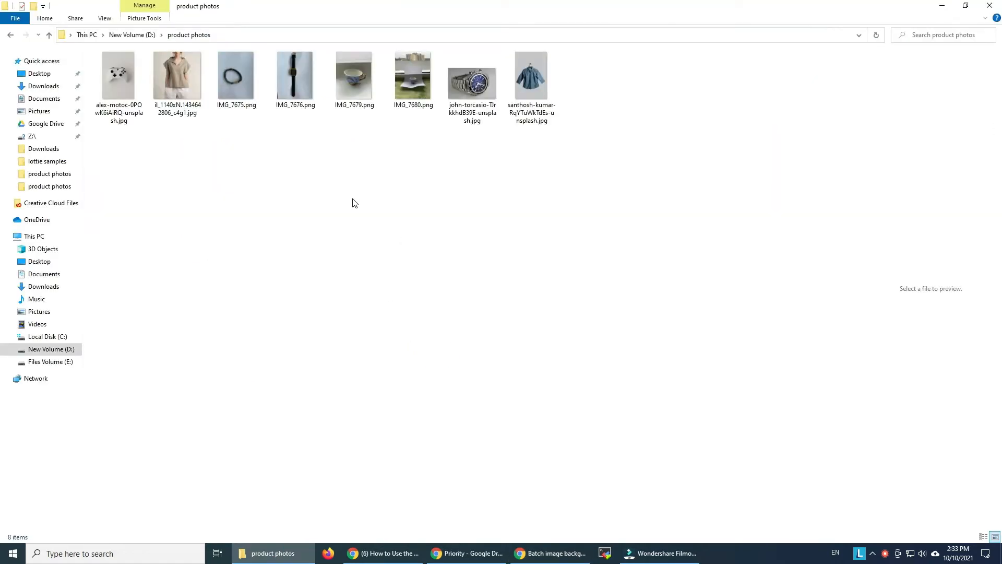
{"action": "left_click", "coordinate": [412, 74]}
{"action": "double_click", "coordinate": [410, 72]}
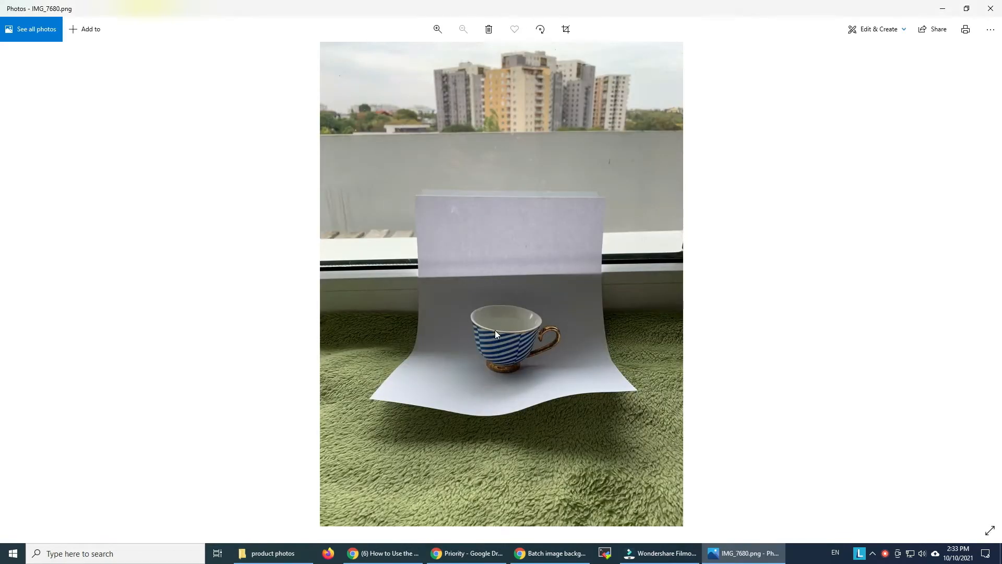
{"action": "left_click", "coordinate": [990, 8]}
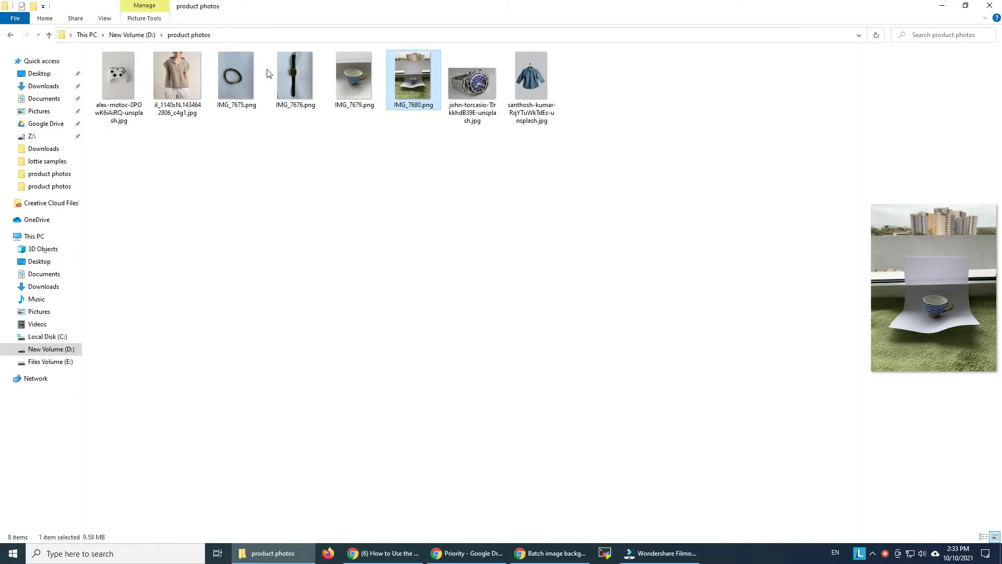
{"action": "left_click", "coordinate": [245, 73]}
{"action": "double_click", "coordinate": [246, 70]}
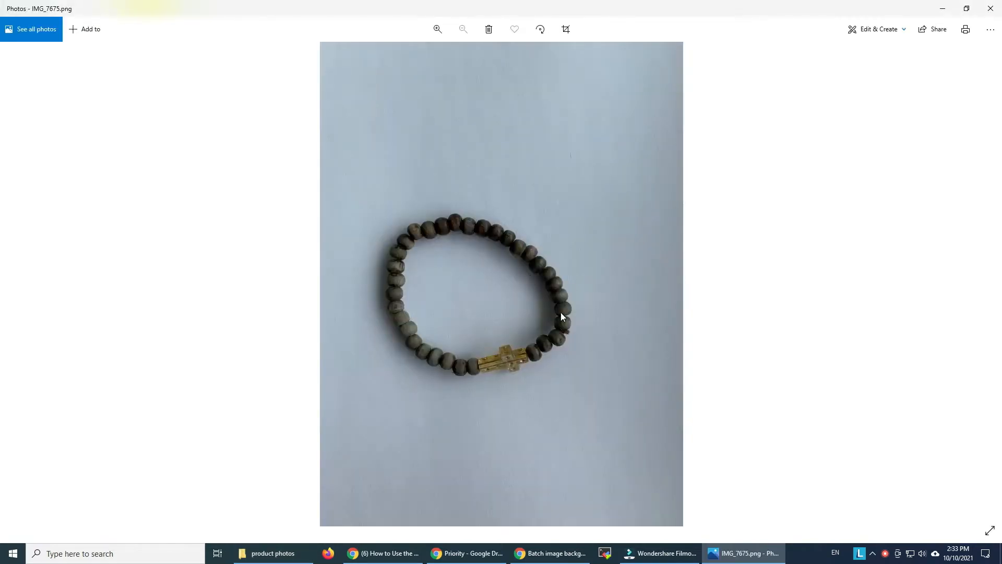
{"action": "left_click", "coordinate": [991, 8]}
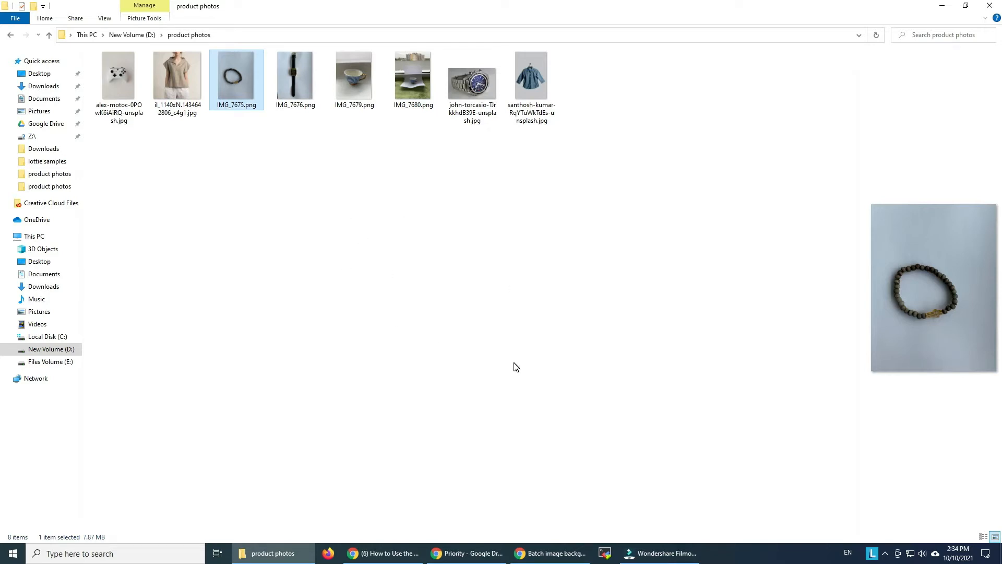
- Switch to Chrome and show the Dropbg app's dashboard
{"action": "left_click", "coordinate": [558, 553]}
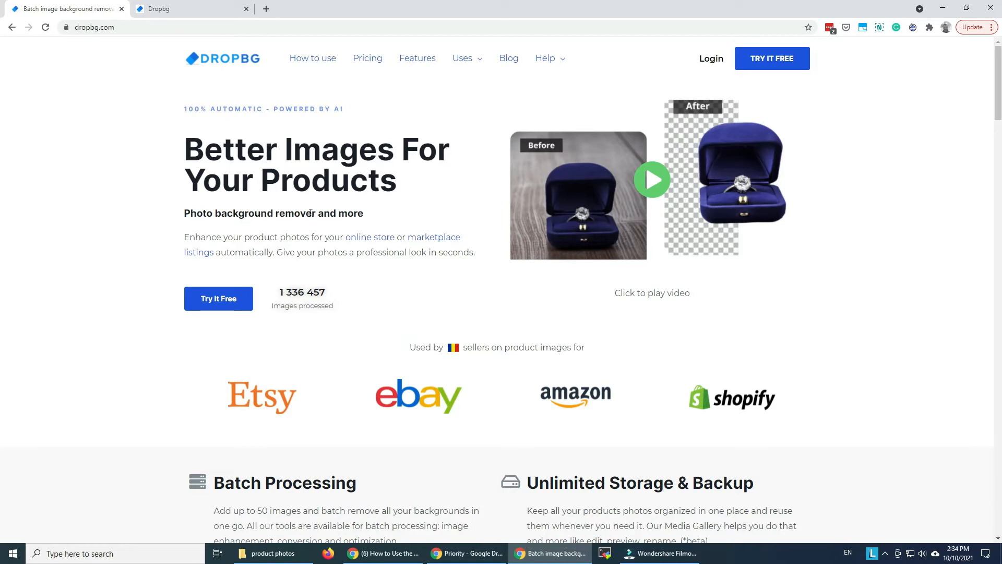
{"action": "left_click", "coordinate": [200, 12]}
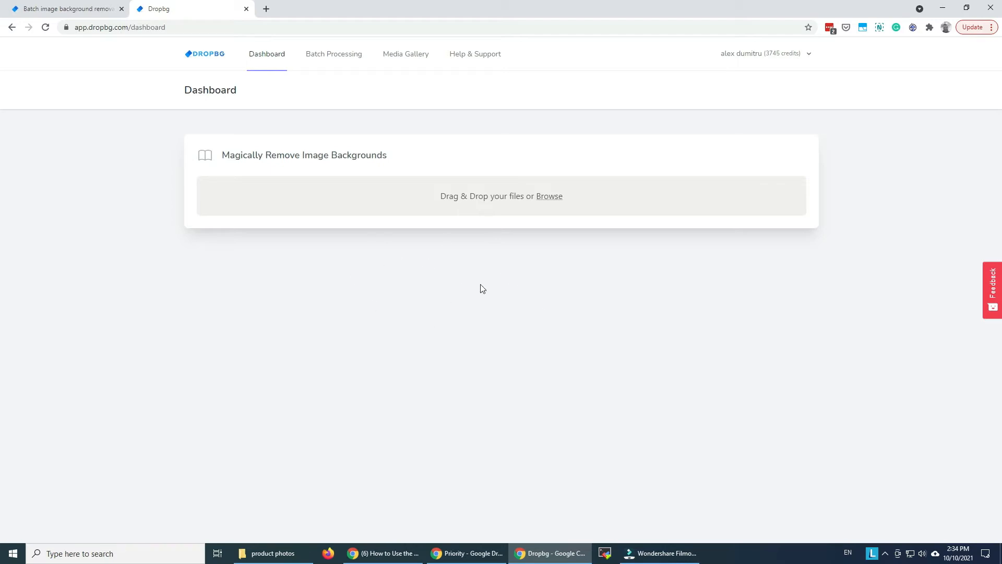
- Try to upload IMG_7675.png to the dashboard, and look at the Batch Processing page before returning to the dashboard
{"action": "left_click", "coordinate": [543, 197]}
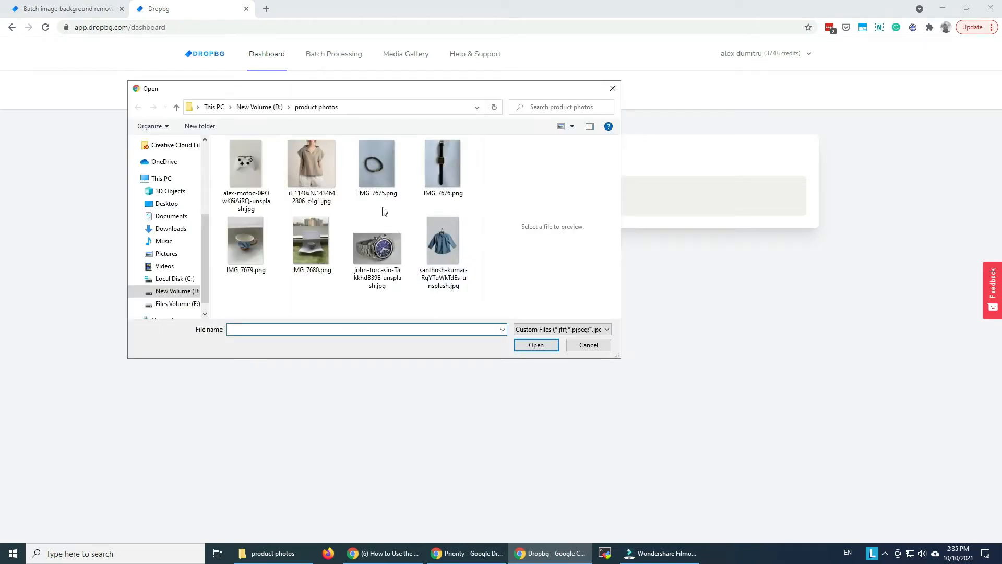
{"action": "left_click", "coordinate": [375, 164]}
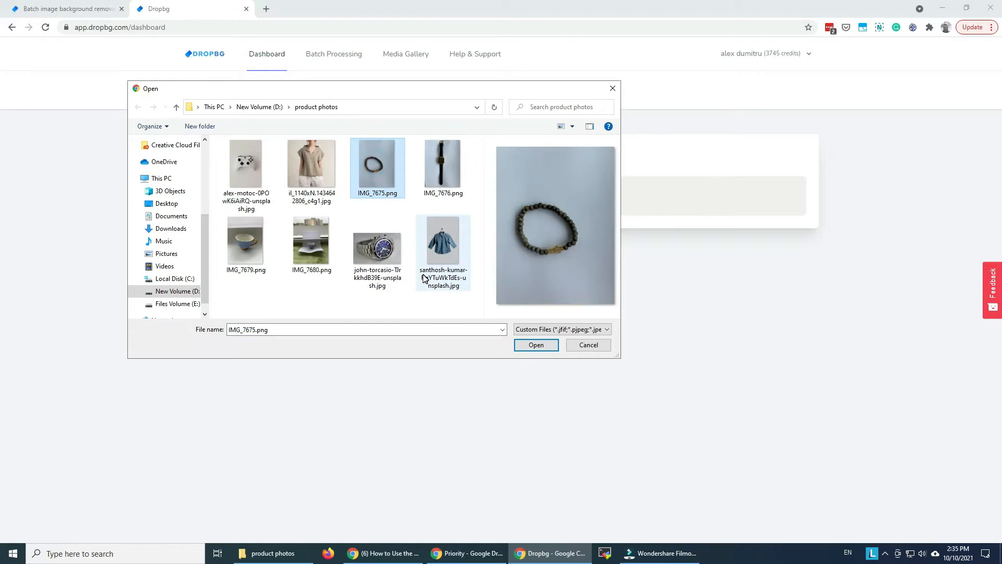
{"action": "left_click", "coordinate": [538, 349]}
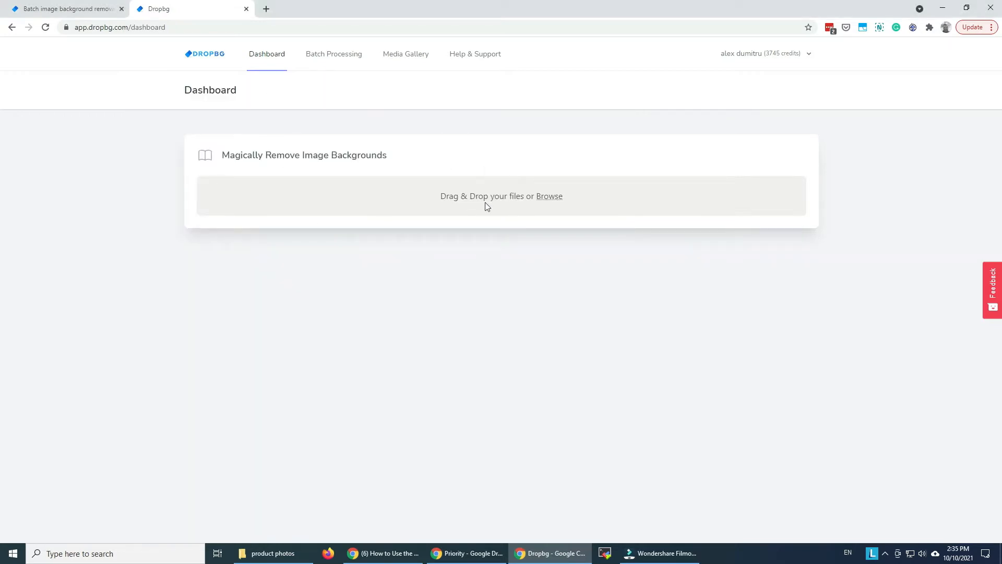
{"action": "left_click", "coordinate": [320, 59]}
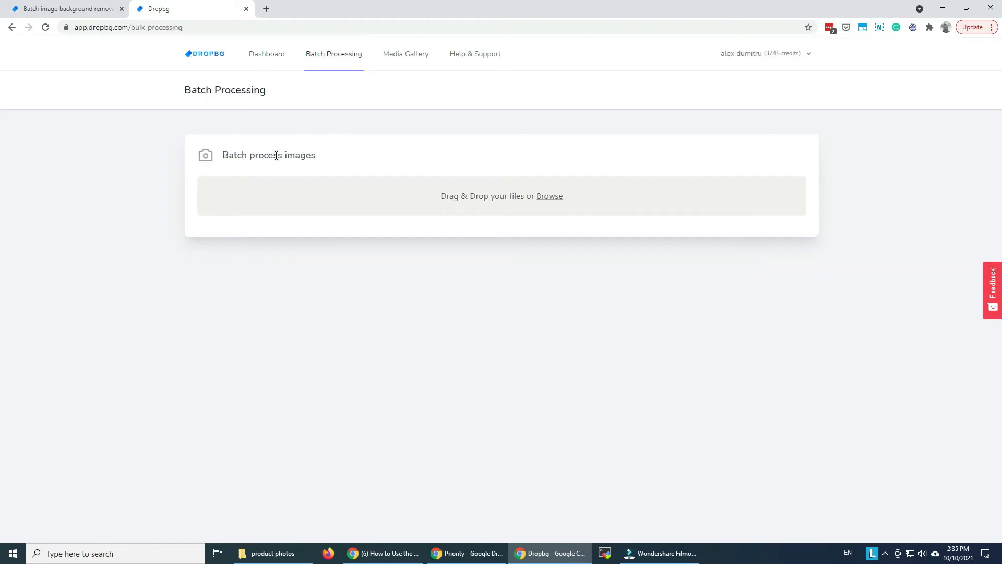
{"action": "left_click", "coordinate": [269, 56]}
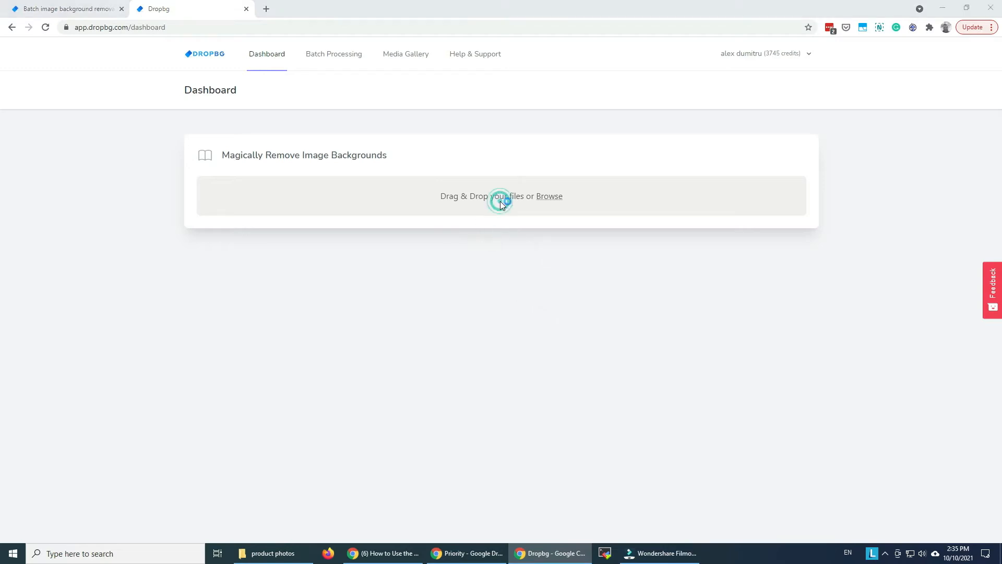
- Upload IMG_7675.png from the product photos folder to the background removal dashboard
{"action": "left_click", "coordinate": [501, 204]}
{"action": "left_click", "coordinate": [374, 174]}
{"action": "double_click", "coordinate": [374, 174]}
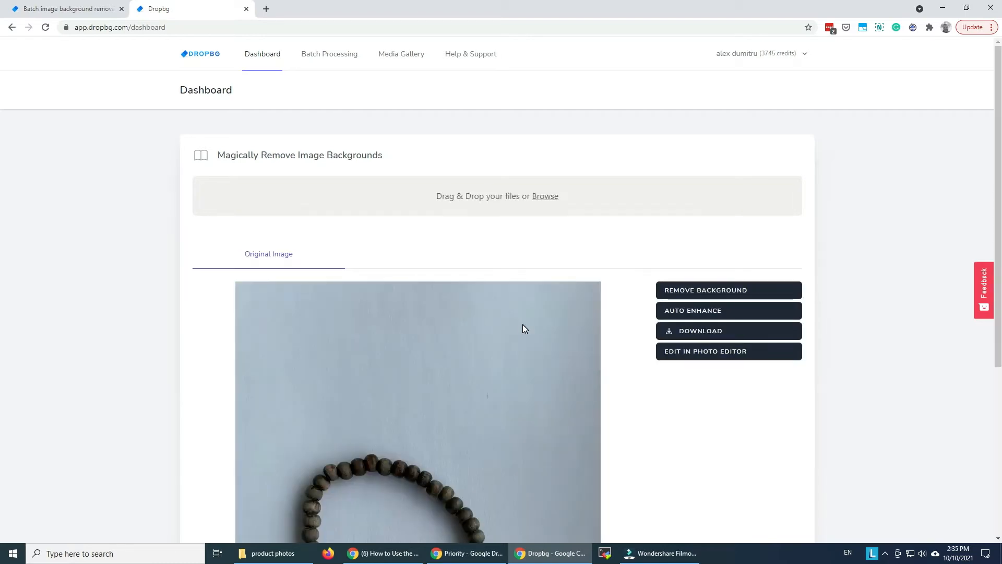
- Examine the uploaded original bracelet photo and the file formats offered for downloading it
{"action": "scroll", "coordinate": [522, 324], "scroll_direction": "down", "scroll_amount": 4}
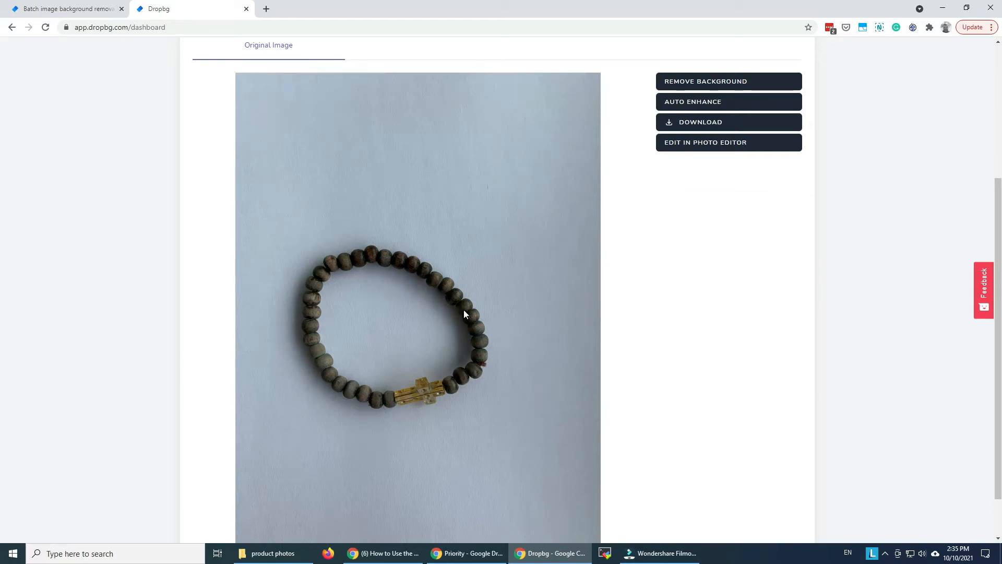
{"action": "scroll", "coordinate": [448, 405], "scroll_direction": "down", "scroll_amount": 1}
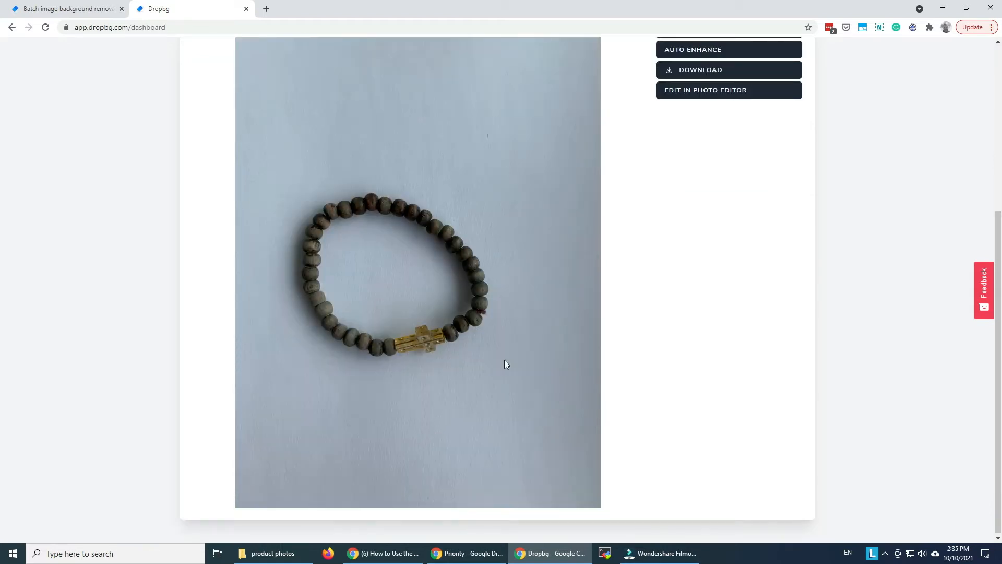
{"action": "scroll", "coordinate": [443, 347], "scroll_direction": "up", "scroll_amount": 1}
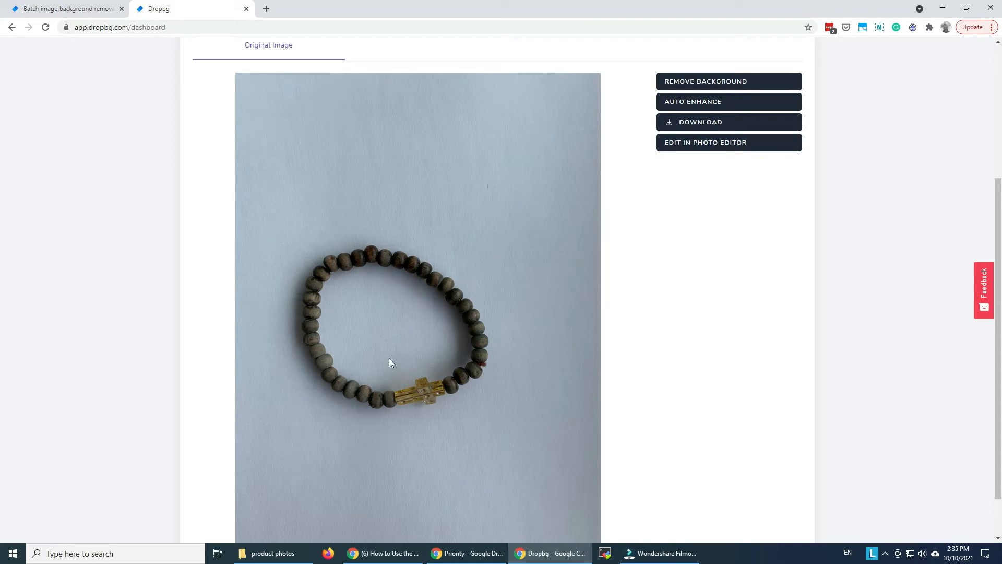
{"action": "scroll", "coordinate": [449, 371], "scroll_direction": "up", "scroll_amount": 1}
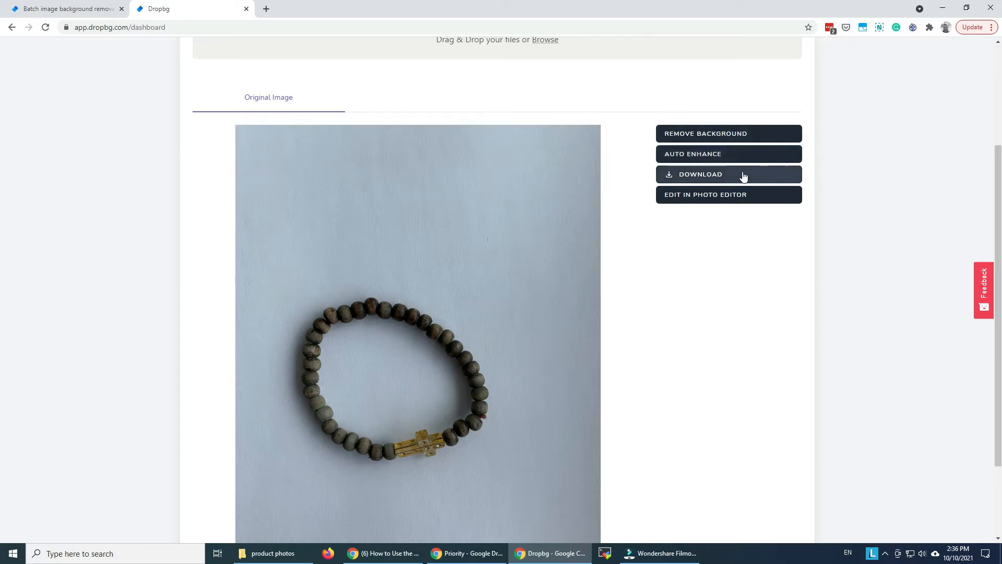
{"action": "left_click", "coordinate": [774, 174]}
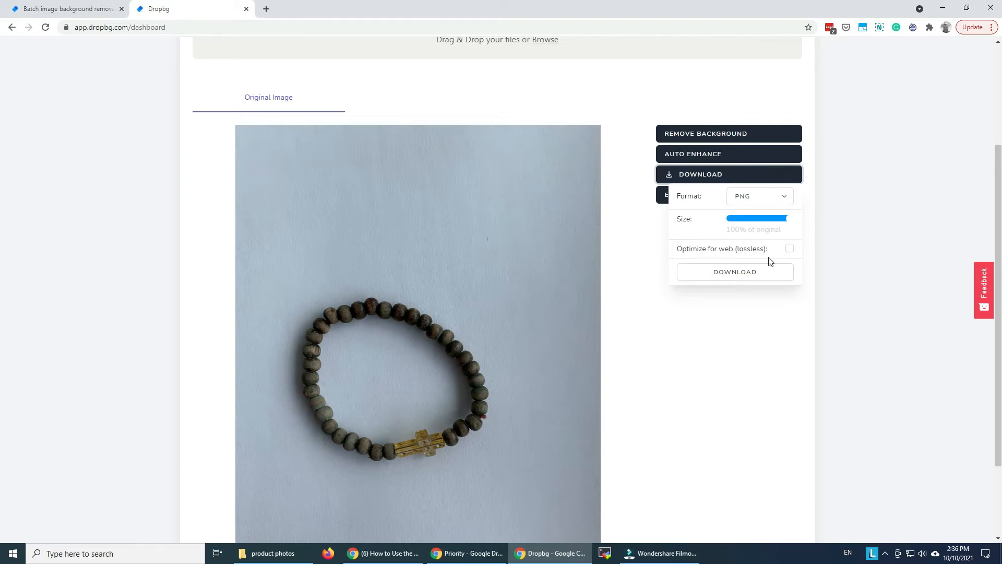
{"action": "left_click", "coordinate": [764, 194]}
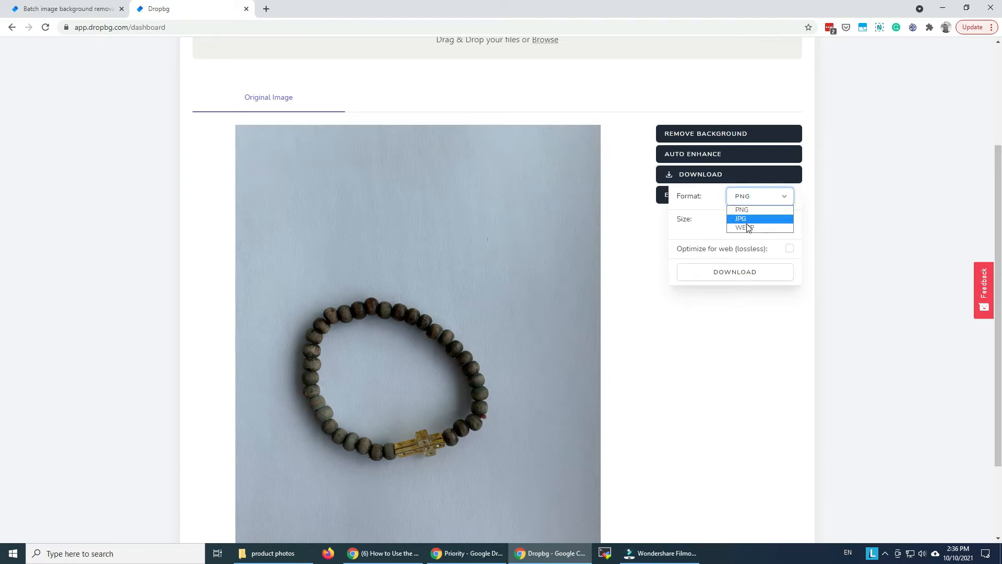
{"action": "left_click", "coordinate": [696, 211]}
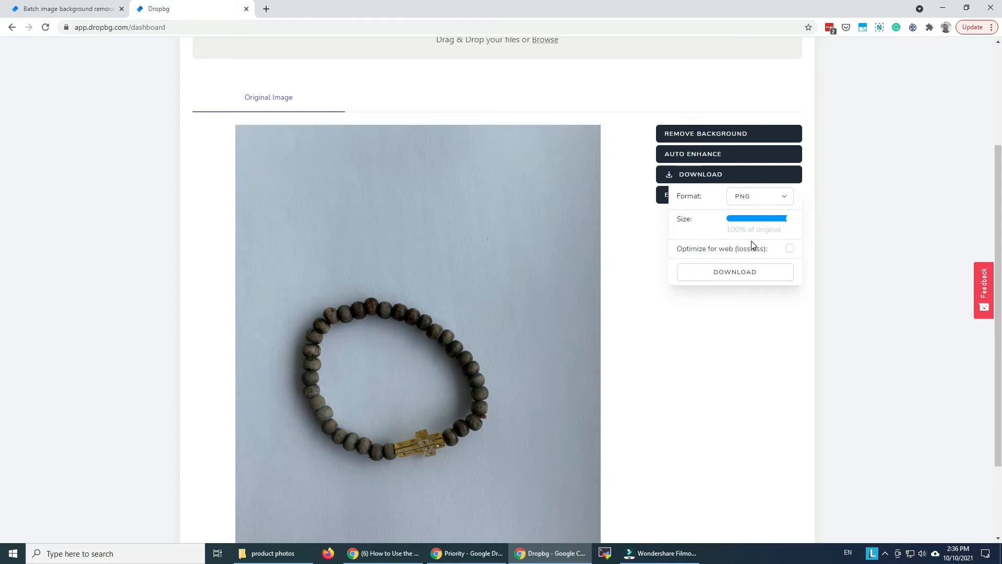
{"action": "left_click", "coordinate": [643, 232]}
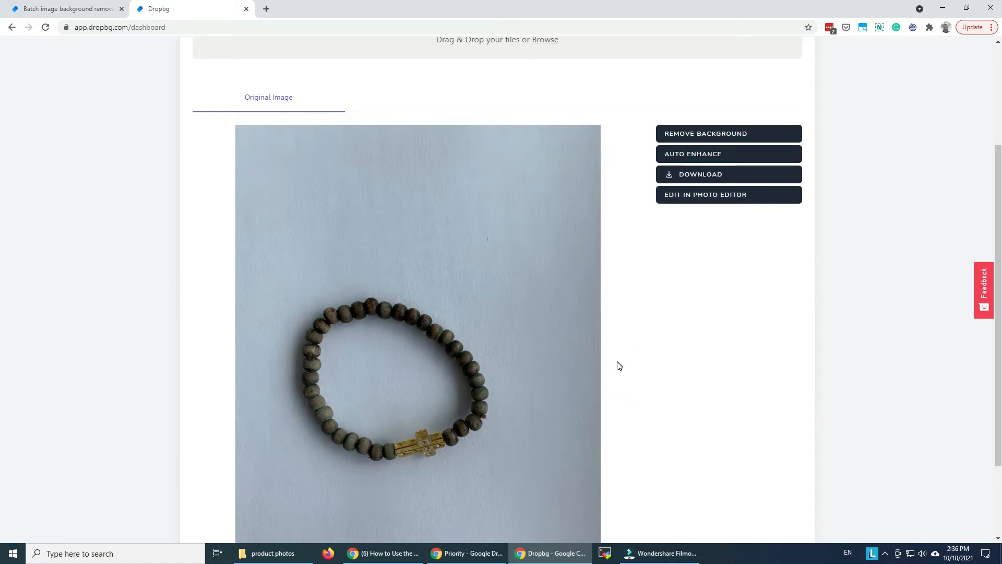
- Remove the background from the uploaded bracelet photo and check the cut-out bracelet
{"action": "left_click", "coordinate": [701, 135]}
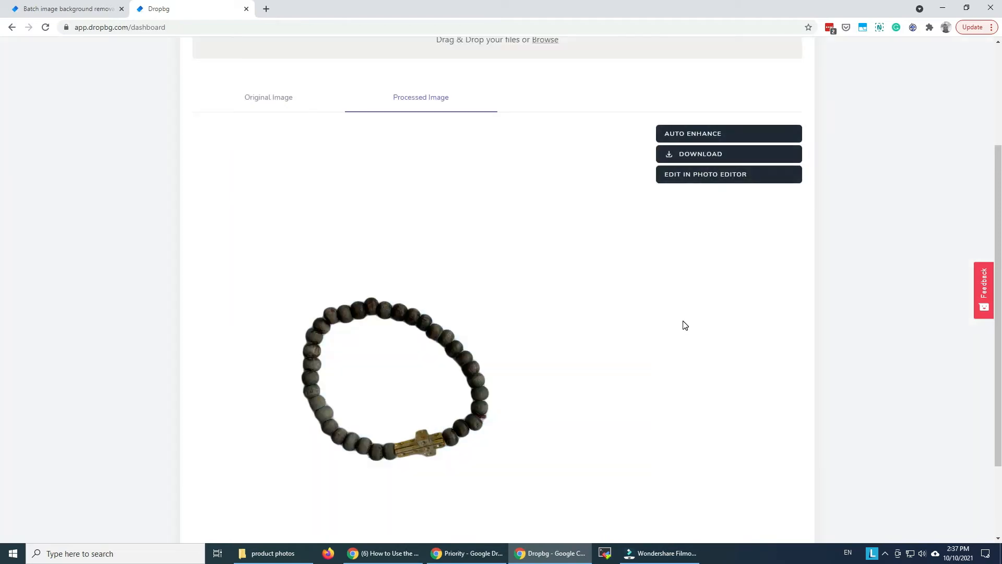
{"action": "scroll", "coordinate": [686, 325], "scroll_direction": "down", "scroll_amount": 2}
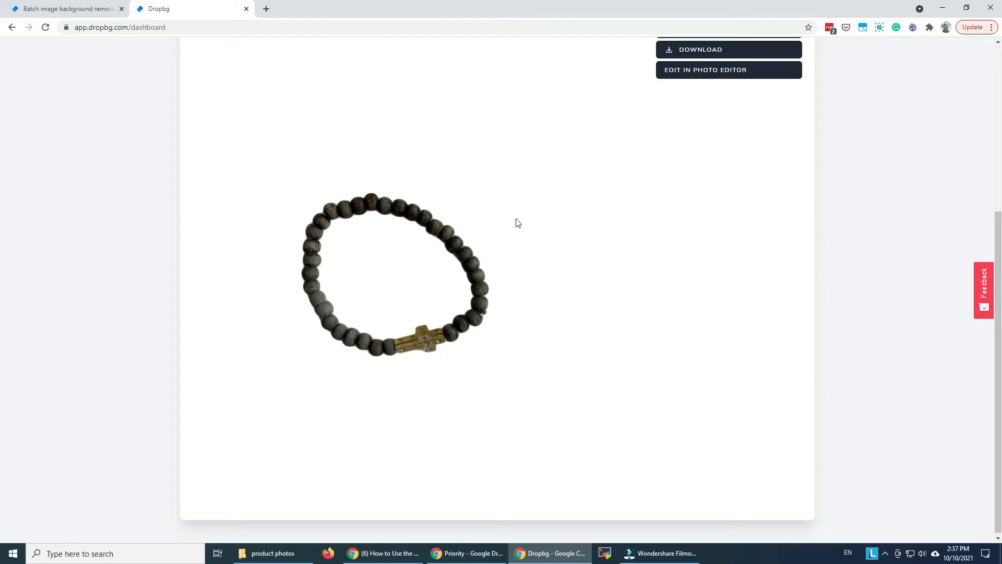
{"action": "scroll", "coordinate": [545, 370], "scroll_direction": "up", "scroll_amount": 2}
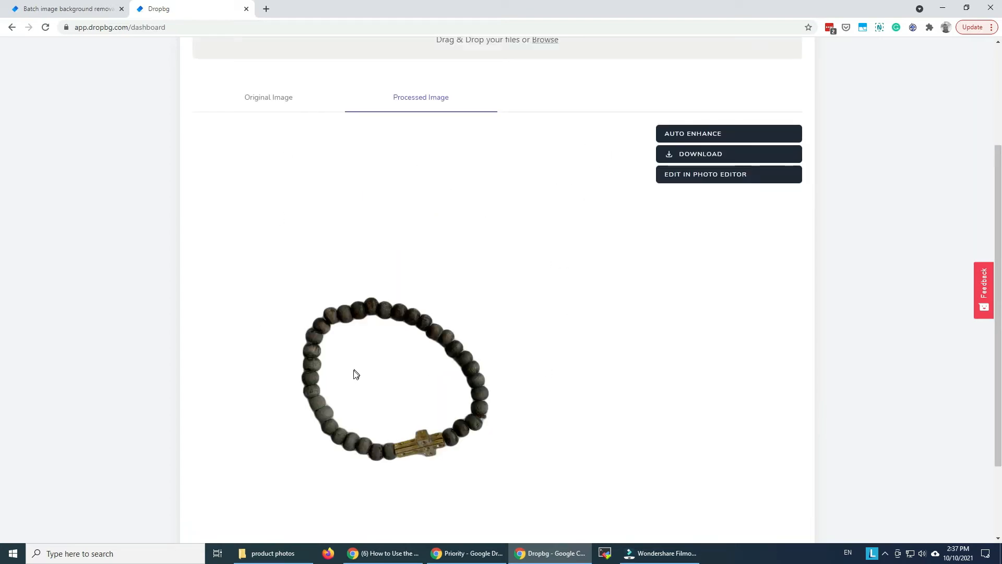
- Auto enhance the processed bracelet image and check the result over the whole picture
{"action": "left_click", "coordinate": [712, 137]}
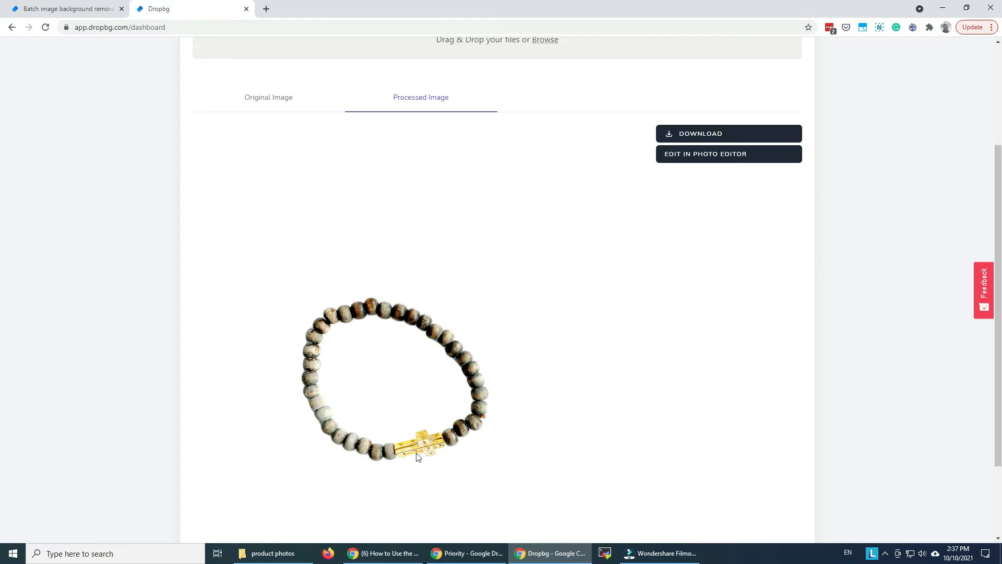
{"action": "scroll", "coordinate": [374, 384], "scroll_direction": "down", "scroll_amount": 2}
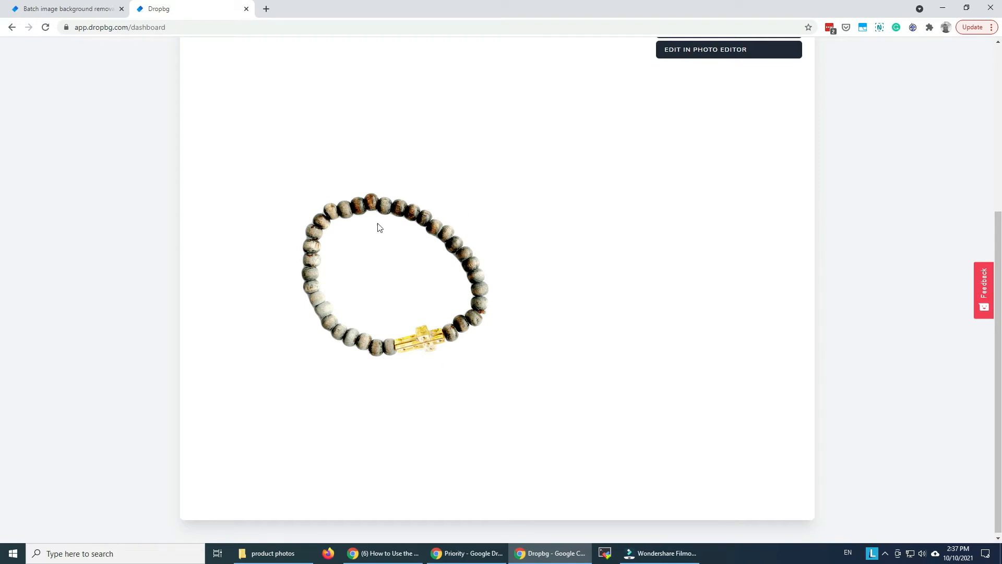
{"action": "scroll", "coordinate": [496, 291], "scroll_direction": "up", "scroll_amount": 2}
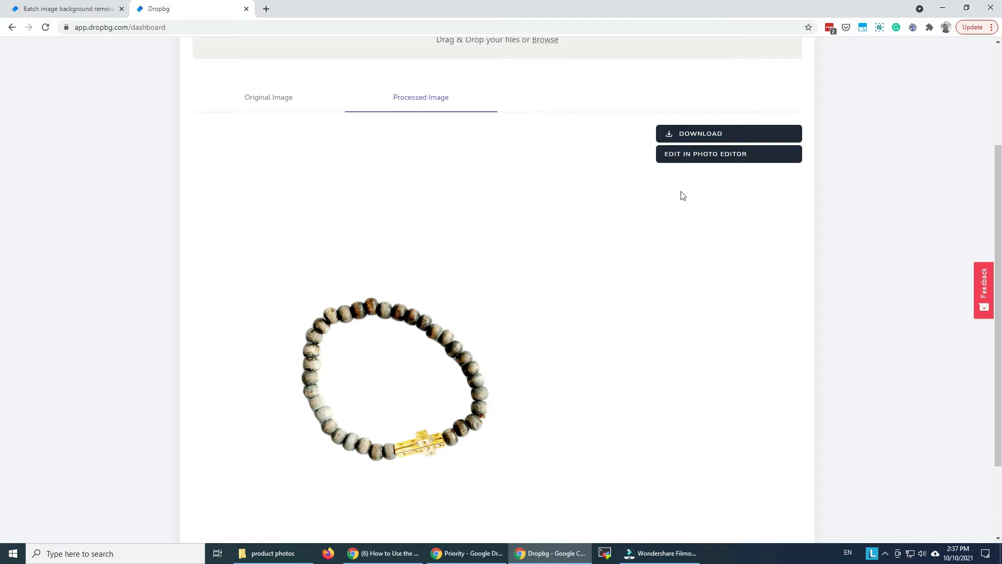
- Look through the download format choices for the enhanced bracelet image, closing them without downloading
{"action": "left_click", "coordinate": [694, 133]}
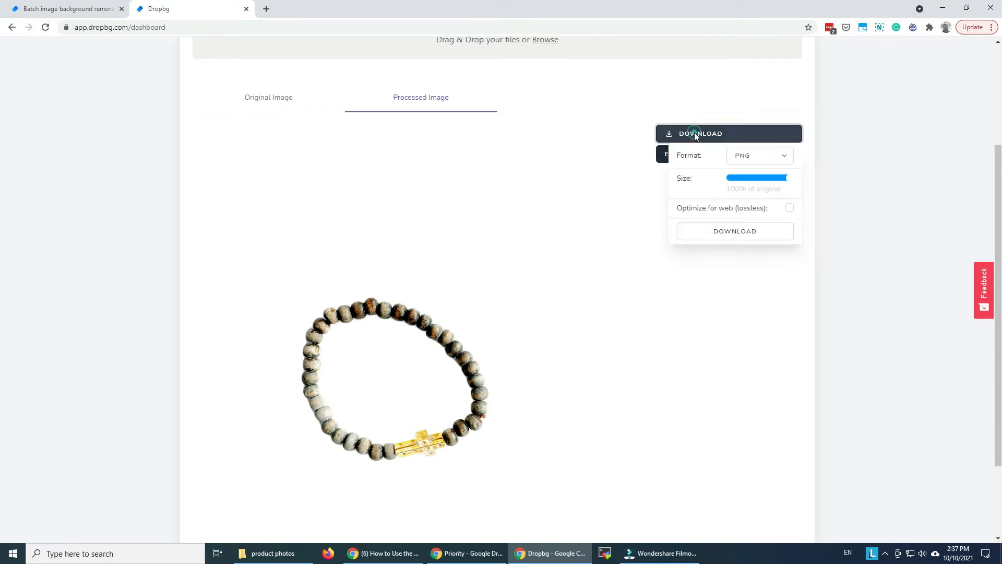
{"action": "left_click", "coordinate": [760, 155]}
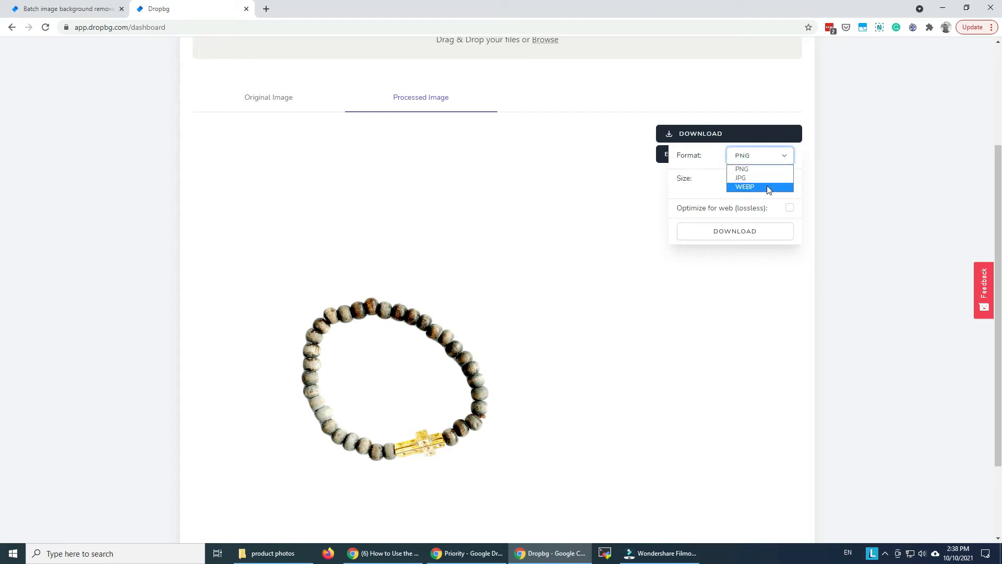
{"action": "left_click", "coordinate": [627, 179]}
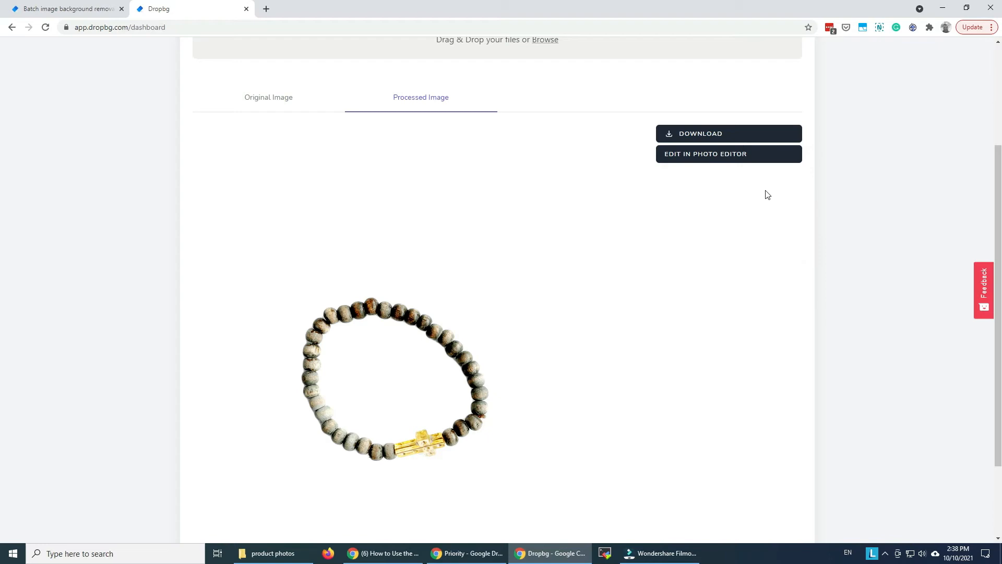
- Open the processed bracelet image in the photo editor and apply a white canvas background
{"action": "left_click", "coordinate": [715, 154]}
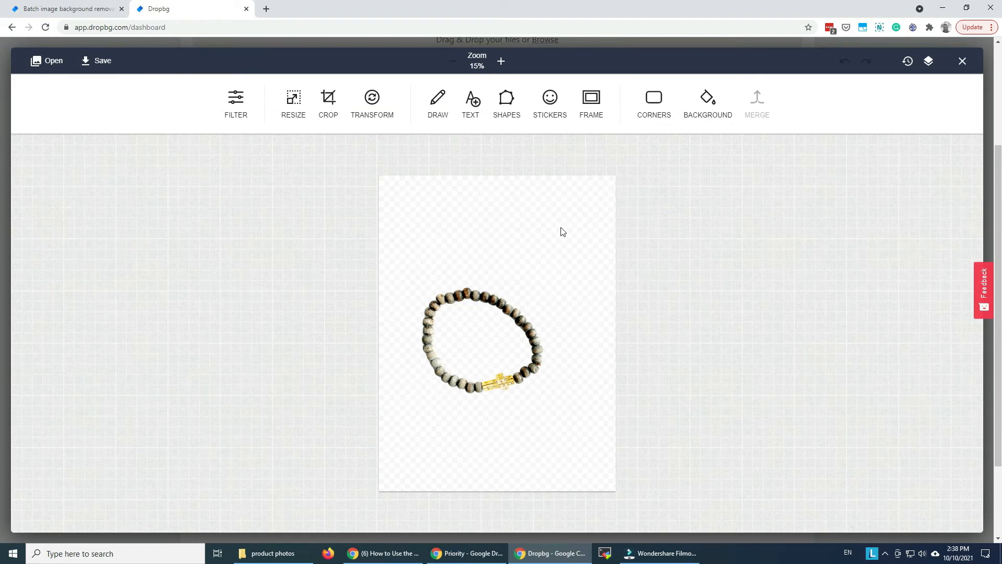
{"action": "left_click", "coordinate": [708, 109]}
{"action": "left_click", "coordinate": [462, 95]}
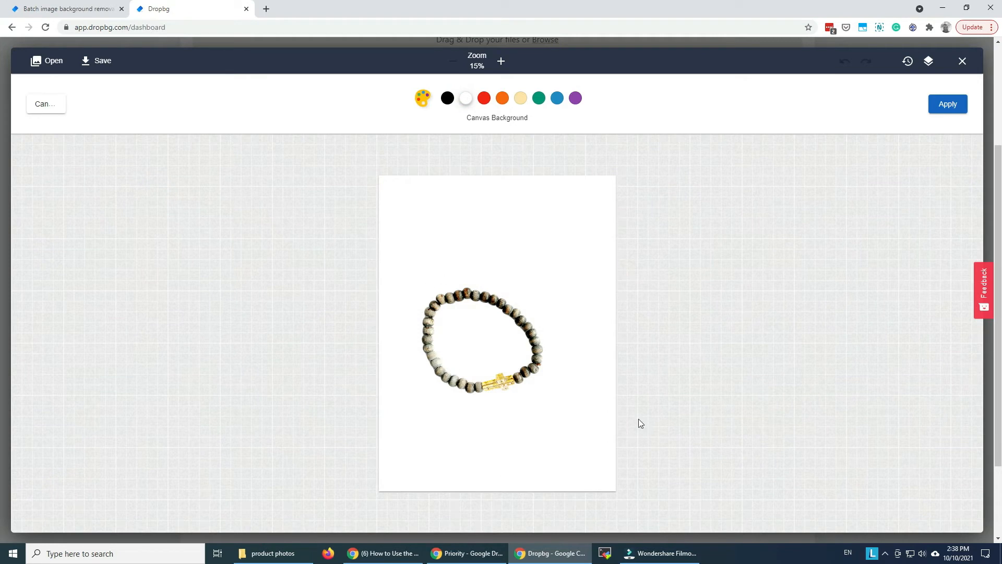
{"action": "left_click", "coordinate": [937, 106]}
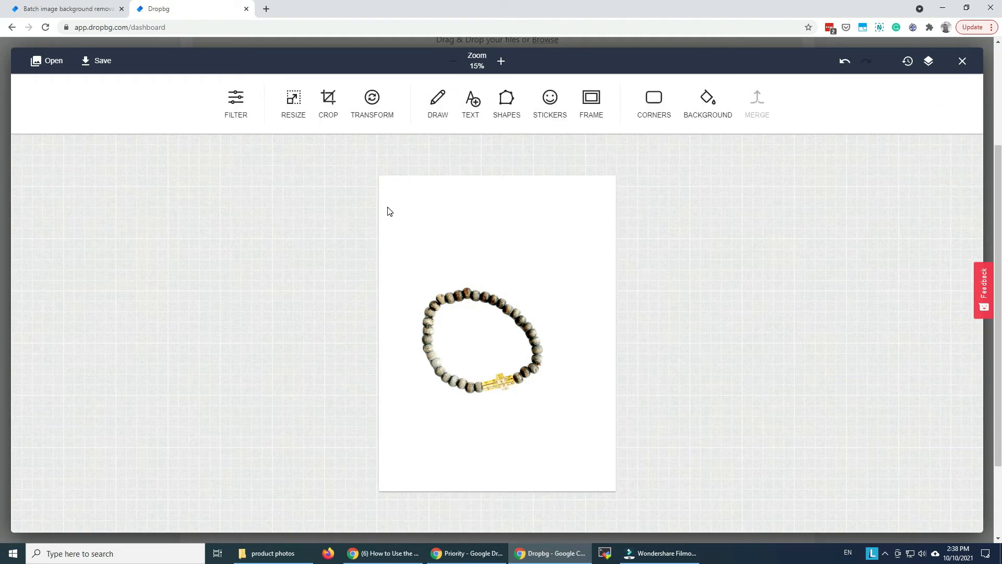
- Crop the bracelet image to the Square preset at 3027 by 3027 and apply it
{"action": "left_click", "coordinate": [328, 100]}
{"action": "left_click", "coordinate": [445, 106]}
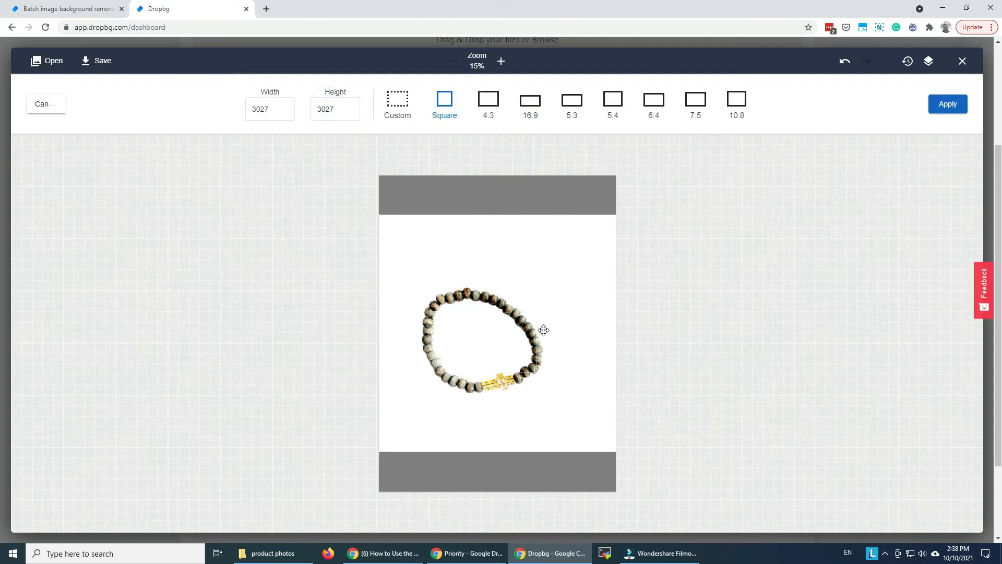
{"action": "left_click", "coordinate": [925, 105]}
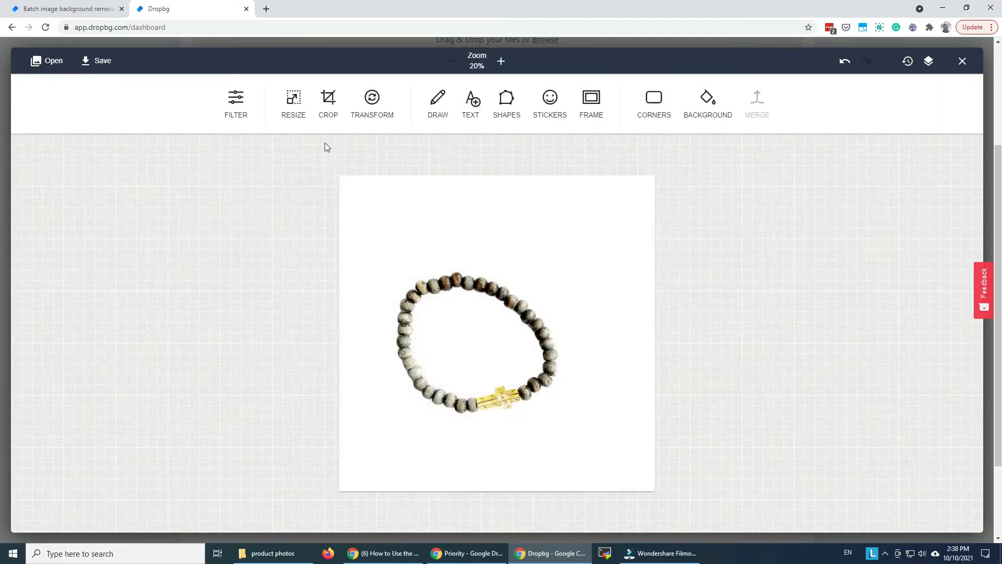
- Rotate the square bracelet image 90 degrees counterclockwise and apply the transform
{"action": "left_click", "coordinate": [362, 104]}
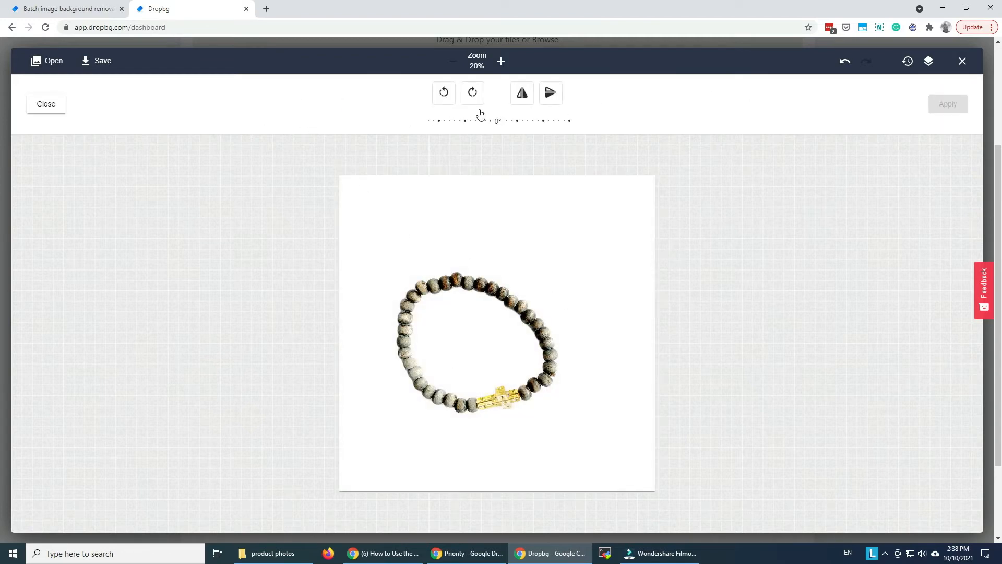
{"action": "left_click", "coordinate": [444, 93]}
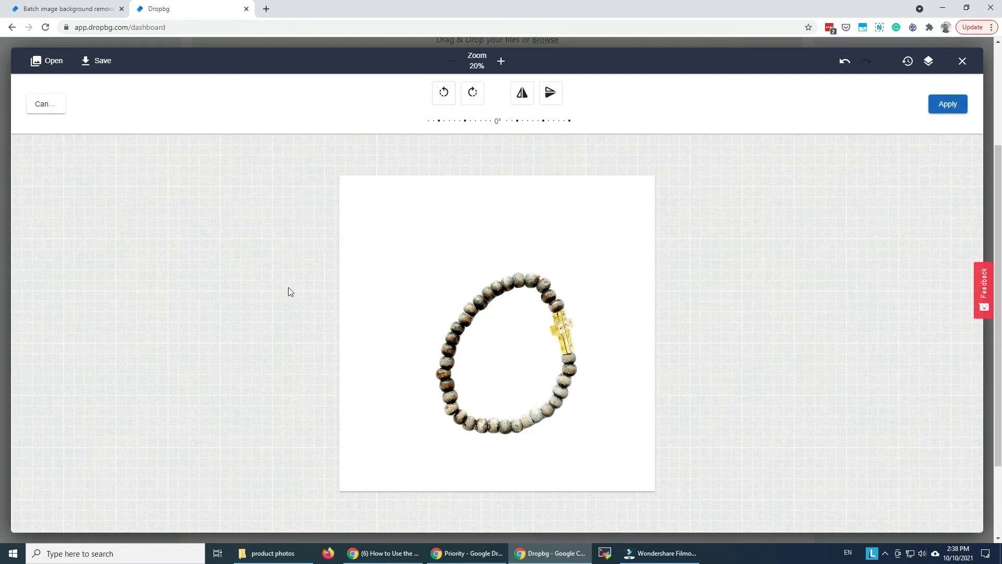
{"action": "left_click", "coordinate": [949, 104]}
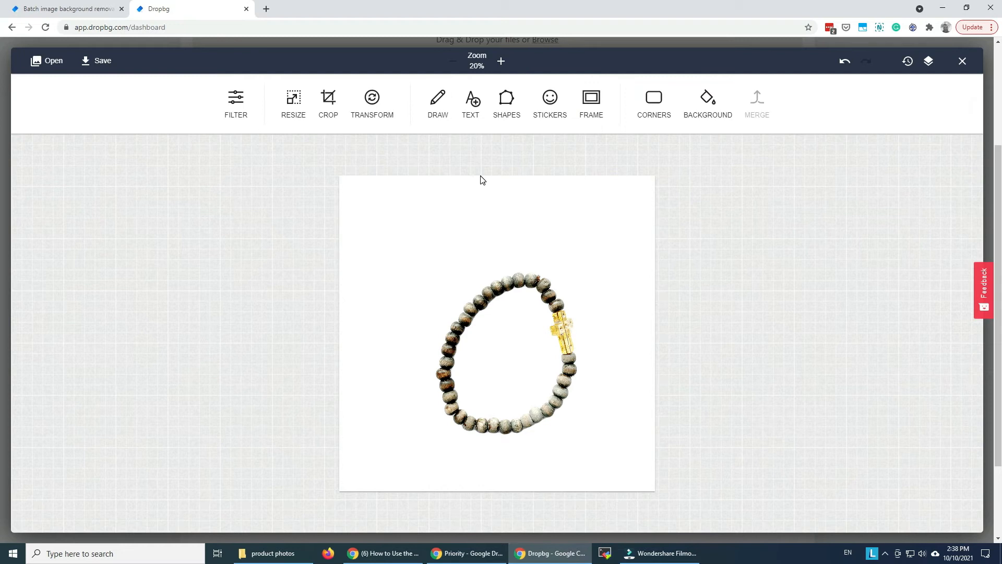
- Check the text tool's options without adding any text, and save the edited bracelet image
{"action": "left_click", "coordinate": [471, 99]}
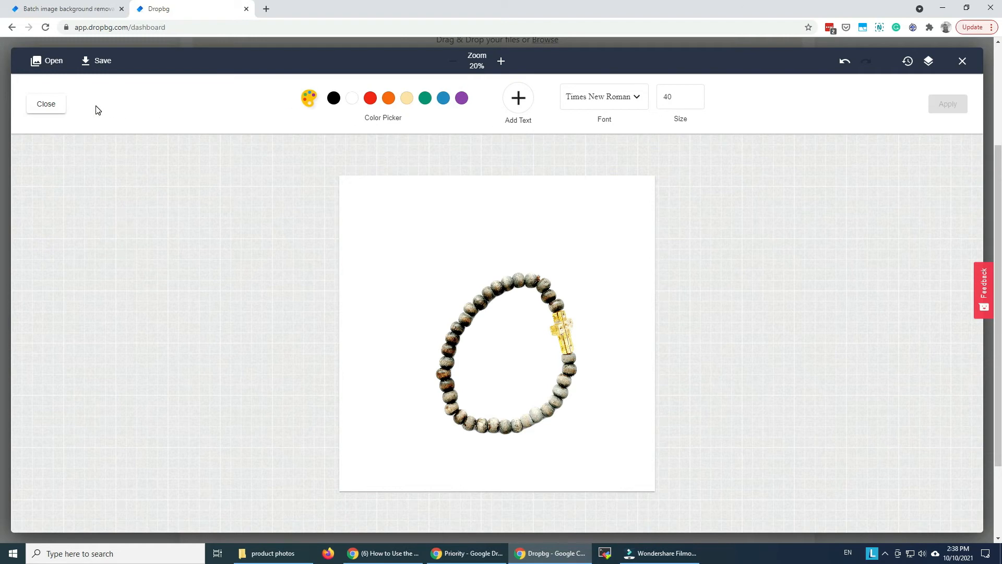
{"action": "left_click", "coordinate": [46, 104]}
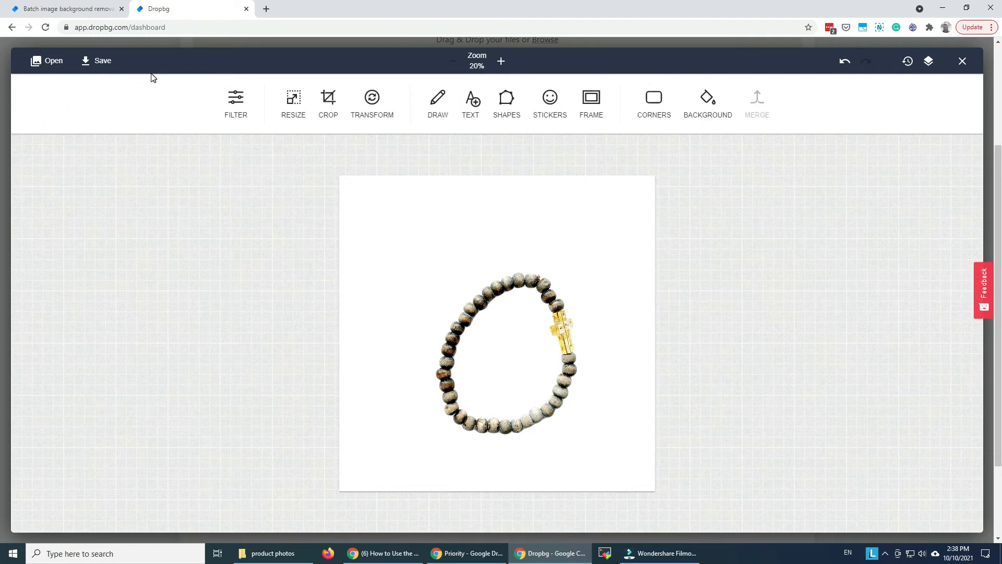
{"action": "left_click", "coordinate": [99, 63]}
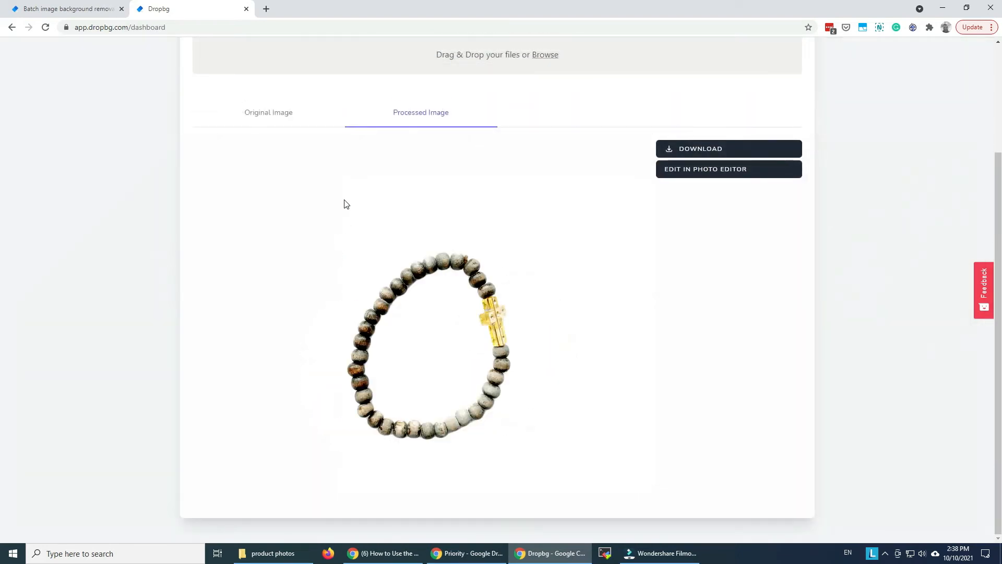
- Download the edited bracelet image as PNG at 100% of the original size, with lossless web optimization enabled
{"action": "left_click", "coordinate": [715, 149]}
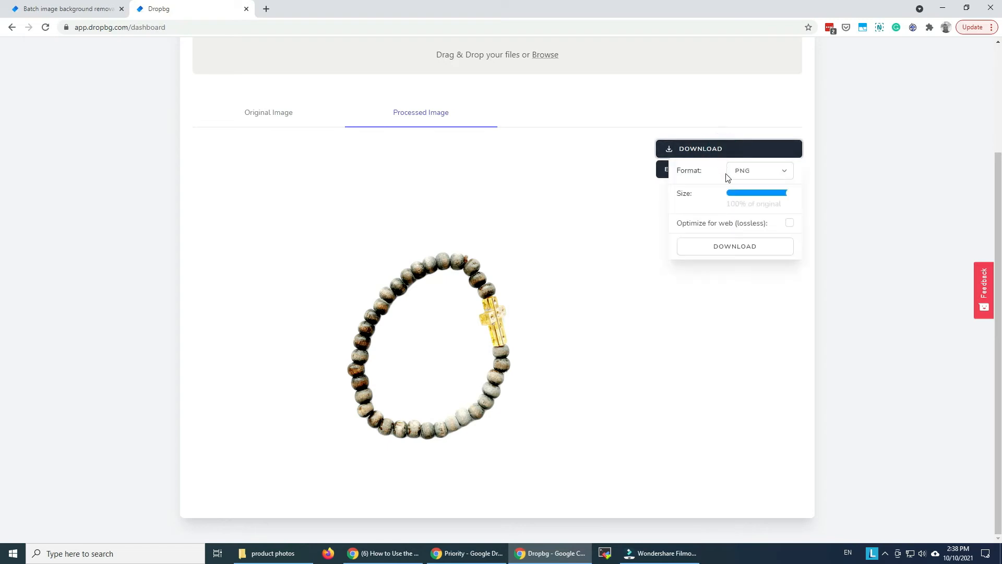
{"action": "left_click", "coordinate": [758, 180]}
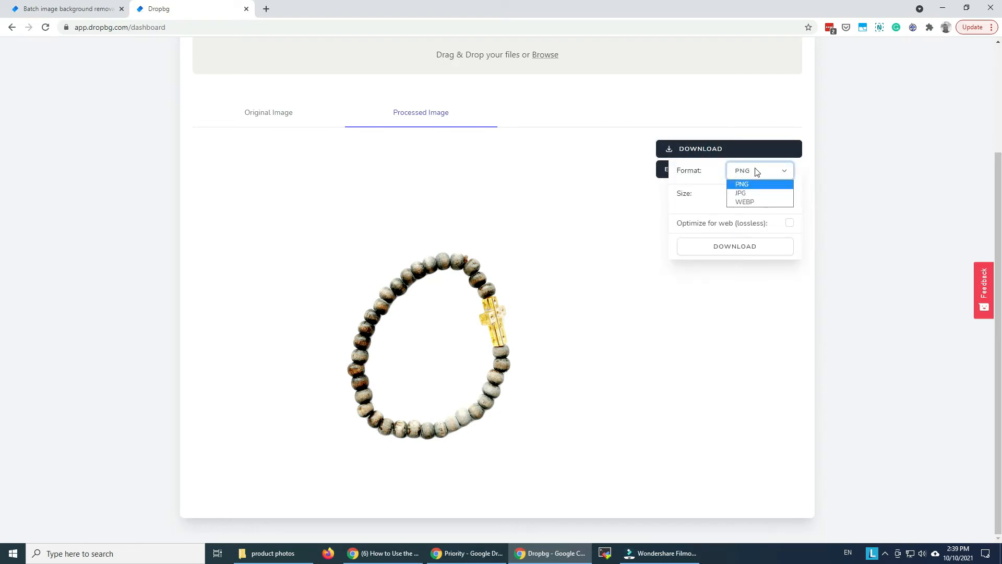
{"action": "left_click", "coordinate": [755, 173]}
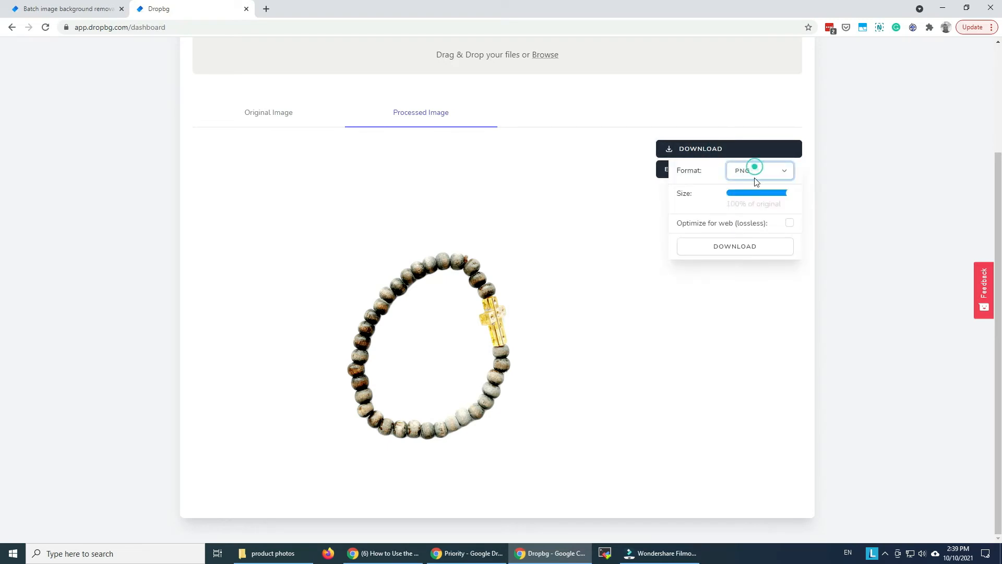
{"action": "left_click", "coordinate": [790, 224]}
{"action": "left_click", "coordinate": [757, 249]}
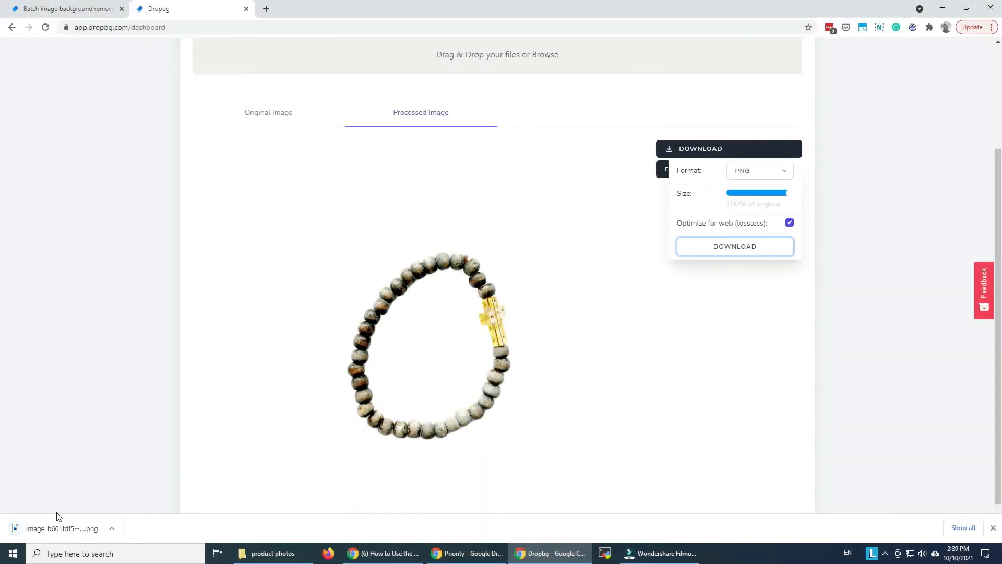
- Open the downloaded bracelet PNG in Photos, check its size and dimensions in the file info, and close it
{"action": "left_click", "coordinate": [52, 526]}
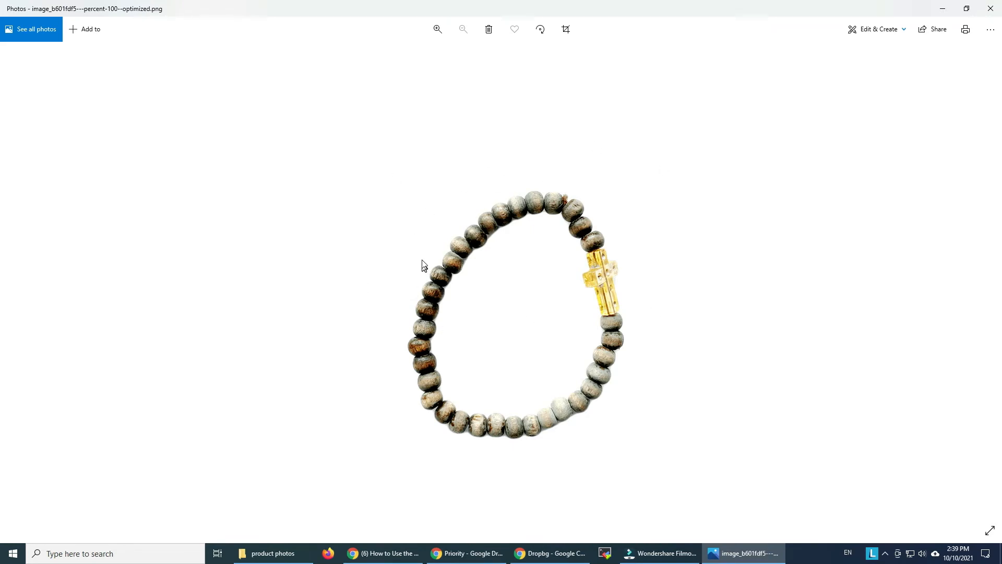
{"action": "left_click", "coordinate": [991, 28]}
{"action": "left_click", "coordinate": [957, 182]}
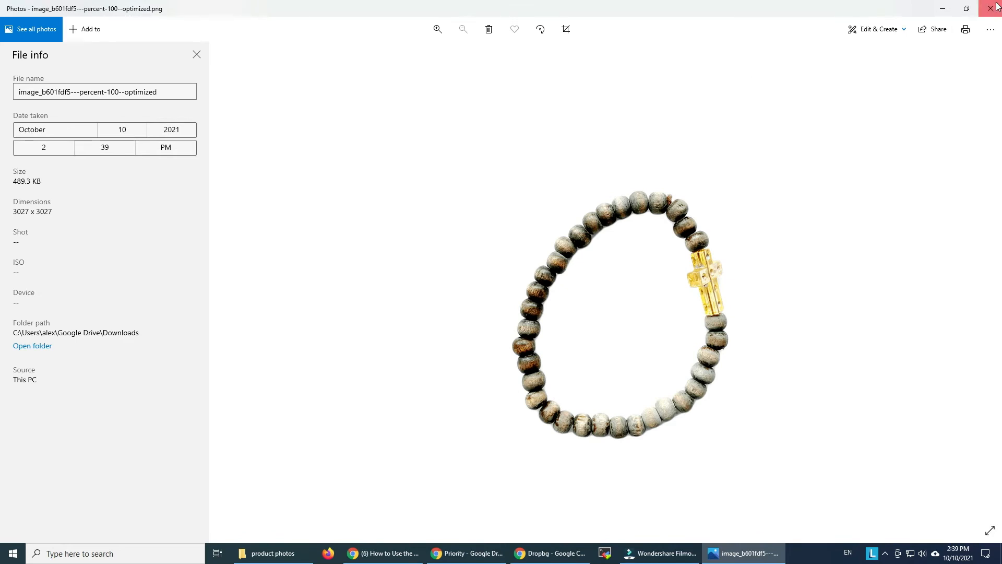
{"action": "left_click", "coordinate": [996, 7]}
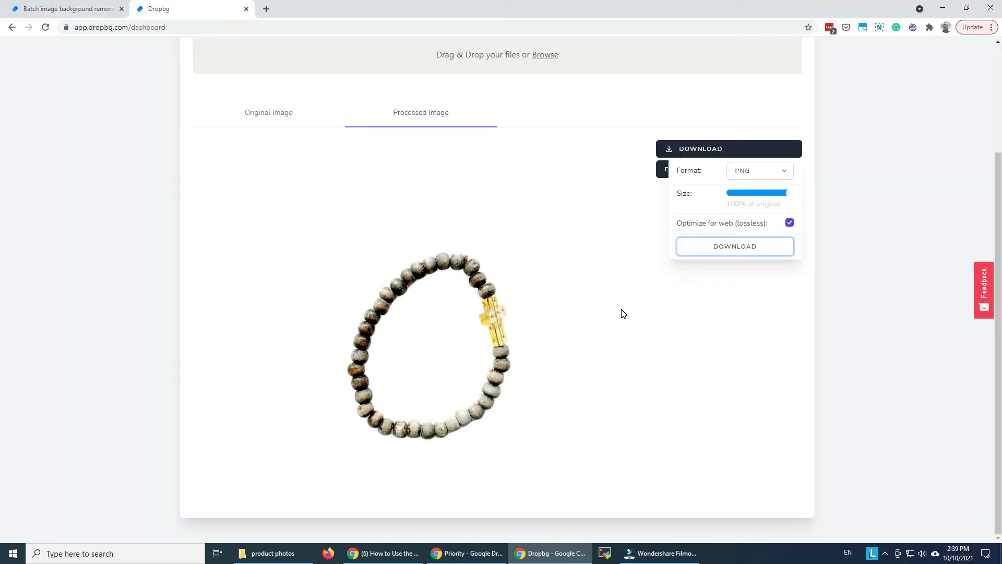
- Upload the cup photo IMG_7679.png from the product photos folder to the Dropbg dashboard
{"action": "left_click", "coordinate": [621, 312]}
{"action": "scroll", "coordinate": [575, 303], "scroll_direction": "up", "scroll_amount": 2}
{"action": "left_click", "coordinate": [442, 158]}
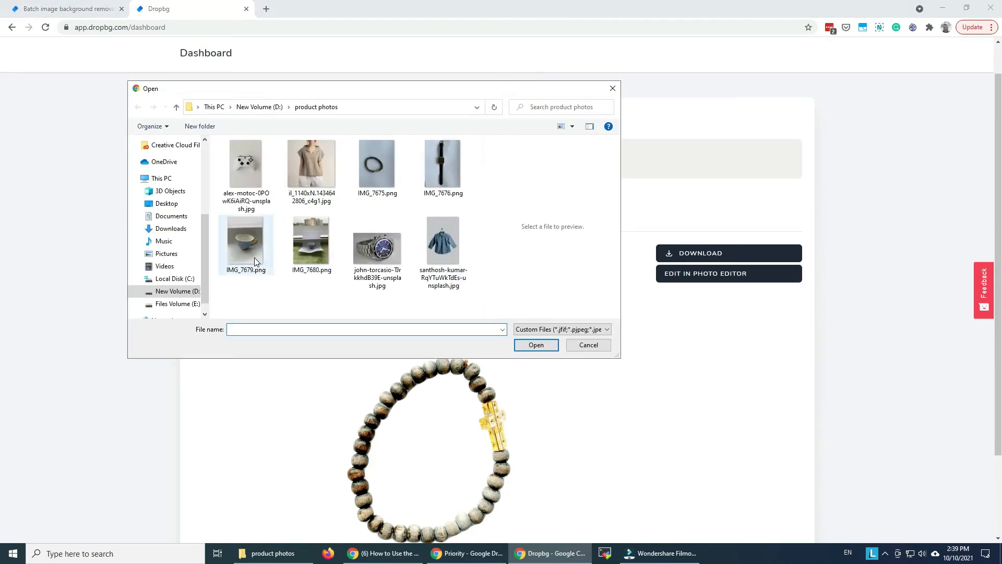
{"action": "left_click", "coordinate": [256, 259]}
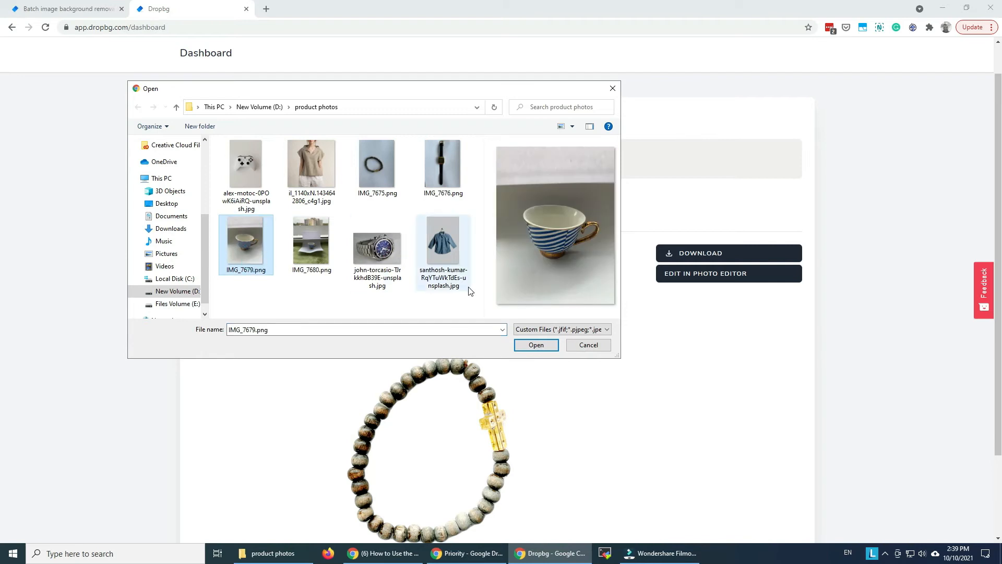
{"action": "left_click", "coordinate": [538, 344]}
- View the cup setup photo IMG_7680.png from the product photos folder in Photos, and close it
{"action": "left_click", "coordinate": [273, 553]}
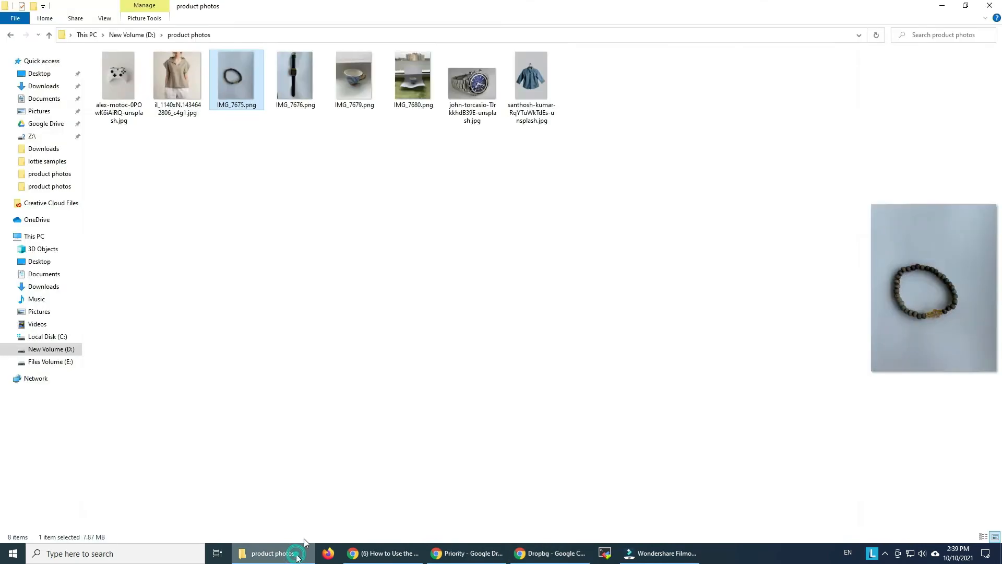
{"action": "double_click", "coordinate": [415, 78]}
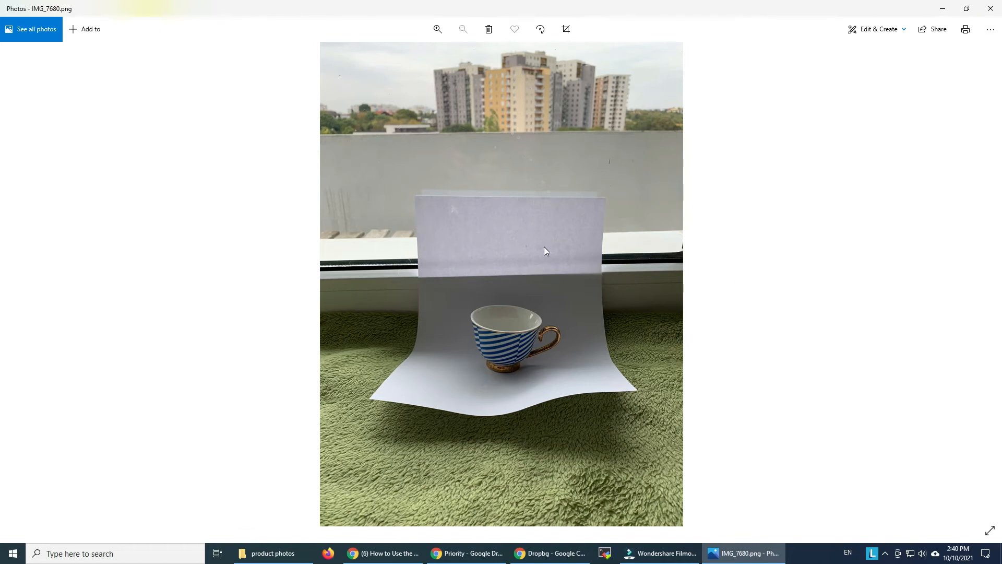
{"action": "left_click", "coordinate": [990, 8]}
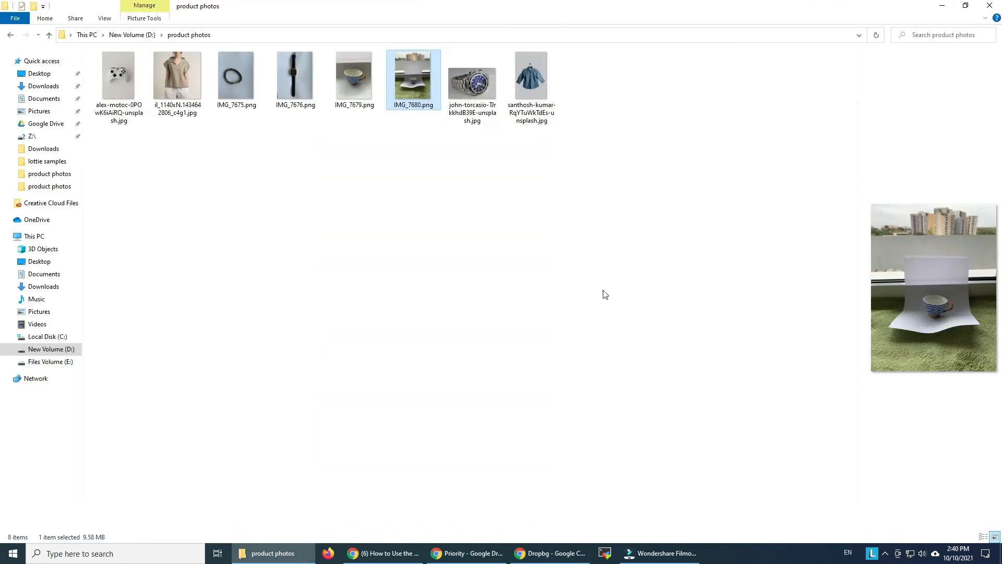
- Switch back to Dropbg in Chrome and remove the background from the uploaded cup photo
{"action": "left_click", "coordinate": [524, 549]}
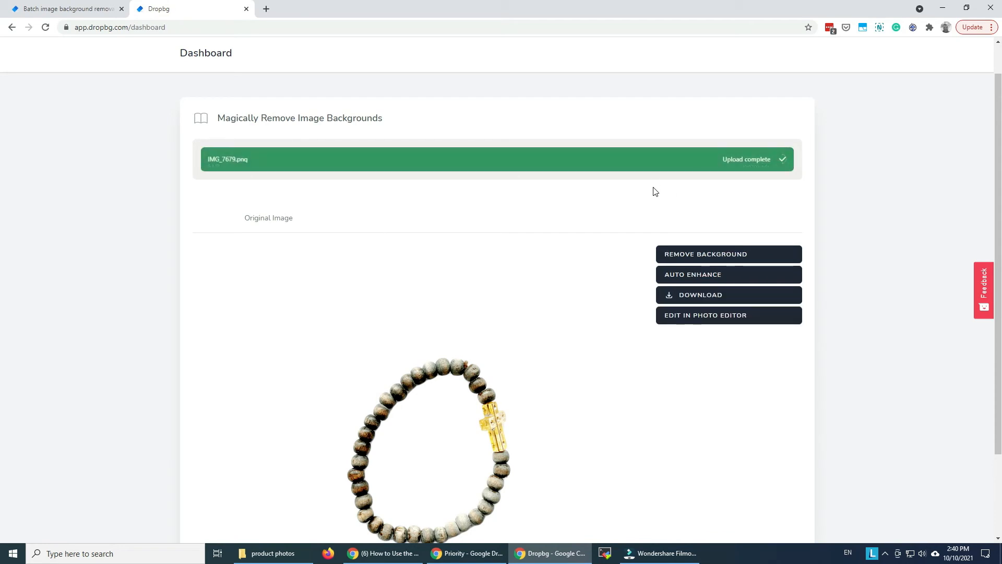
{"action": "scroll", "coordinate": [653, 190], "scroll_direction": "down", "scroll_amount": 3}
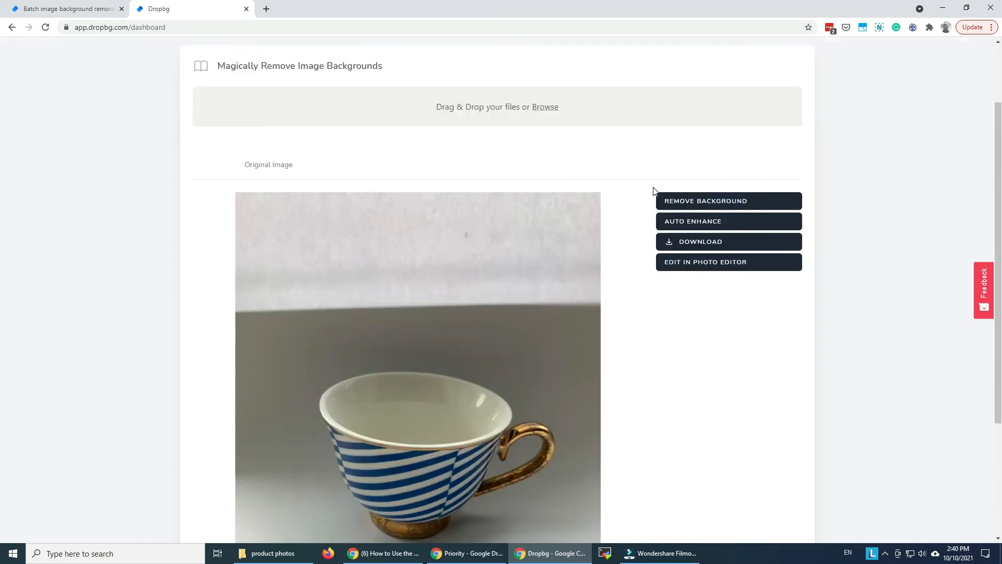
{"action": "left_click", "coordinate": [744, 95]}
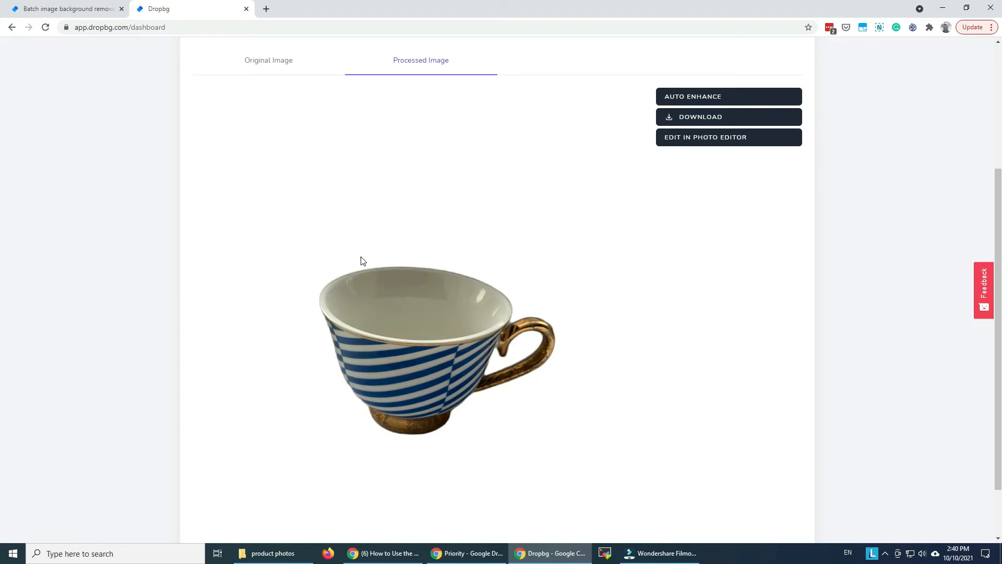
- Open the processed cup image in the photo editor and crop it to the Square preset at 3027 by 3027
{"action": "left_click", "coordinate": [714, 138]}
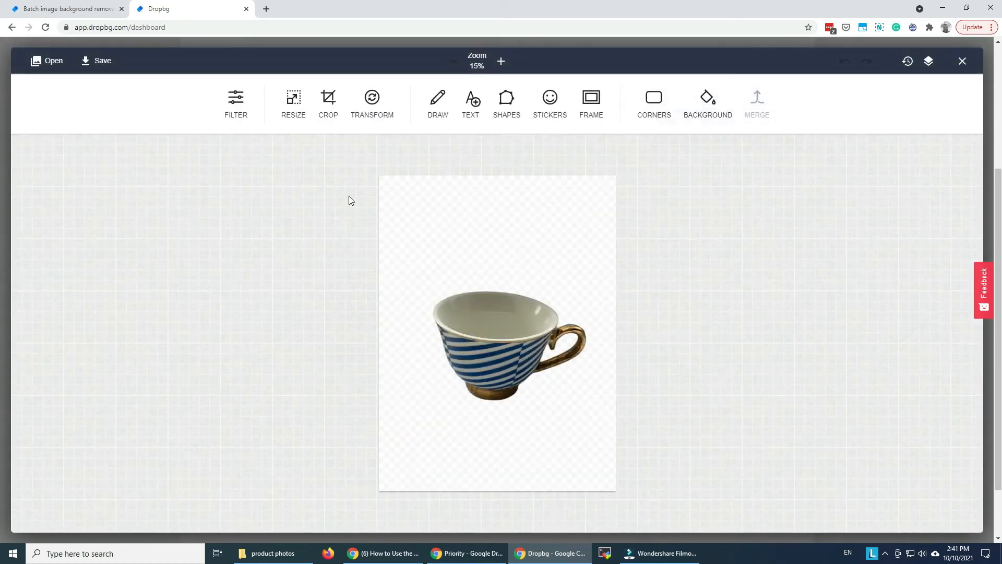
{"action": "left_click", "coordinate": [328, 100]}
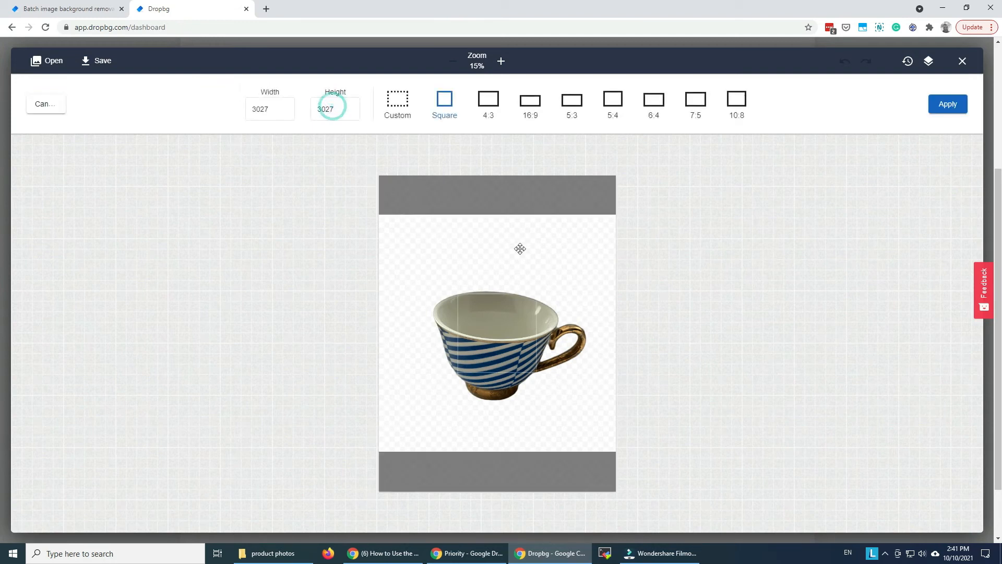
{"action": "left_click", "coordinate": [946, 107]}
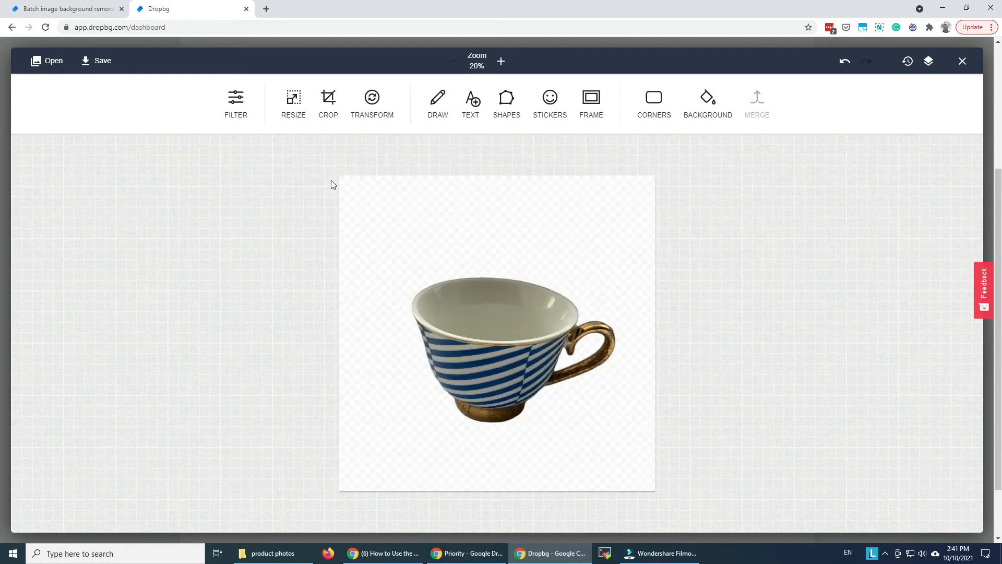
- Straighten the cup by rotating the image to -4° and apply the transform
{"action": "left_click", "coordinate": [369, 102]}
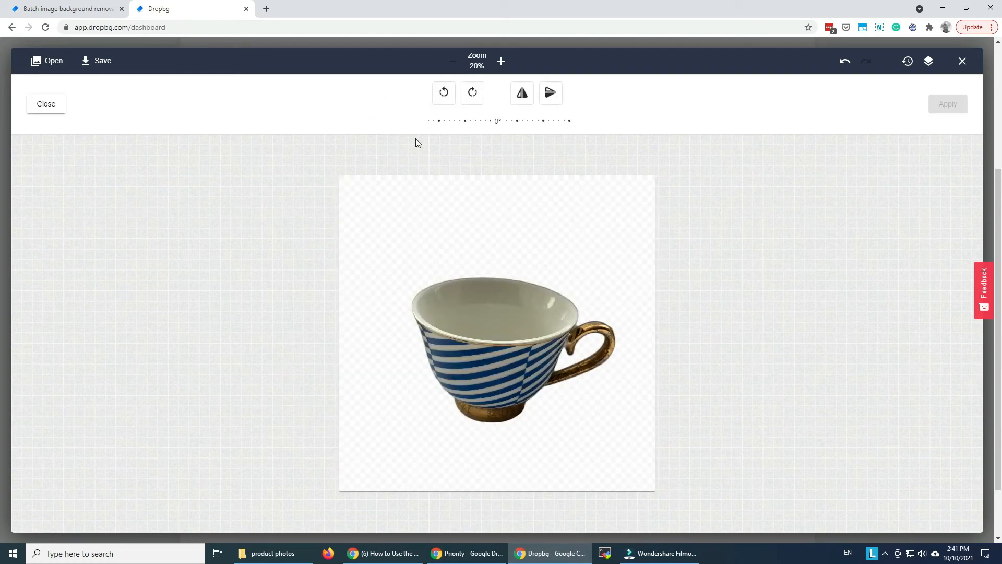
{"action": "left_click_drag", "start_coordinate": [495, 127], "coordinate": [489, 128]}
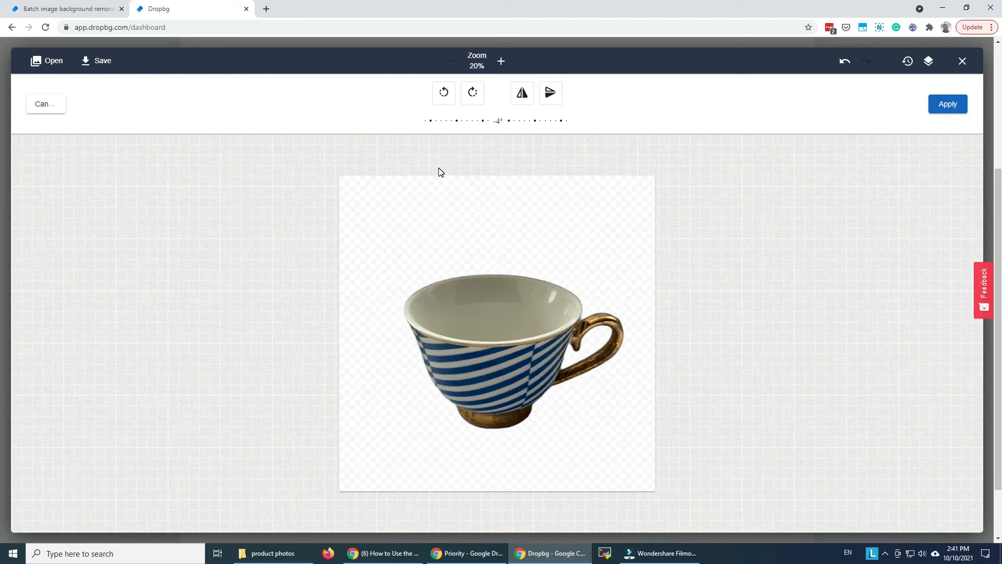
{"action": "left_click", "coordinate": [946, 103]}
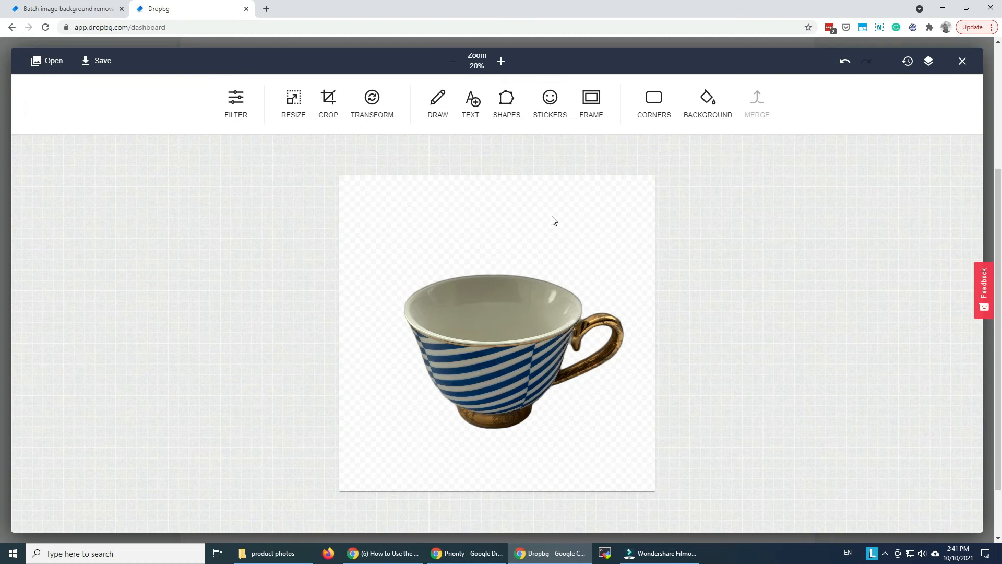
- Set the cup image's canvas background color to white
{"action": "left_click", "coordinate": [705, 109]}
{"action": "left_click", "coordinate": [465, 98]}
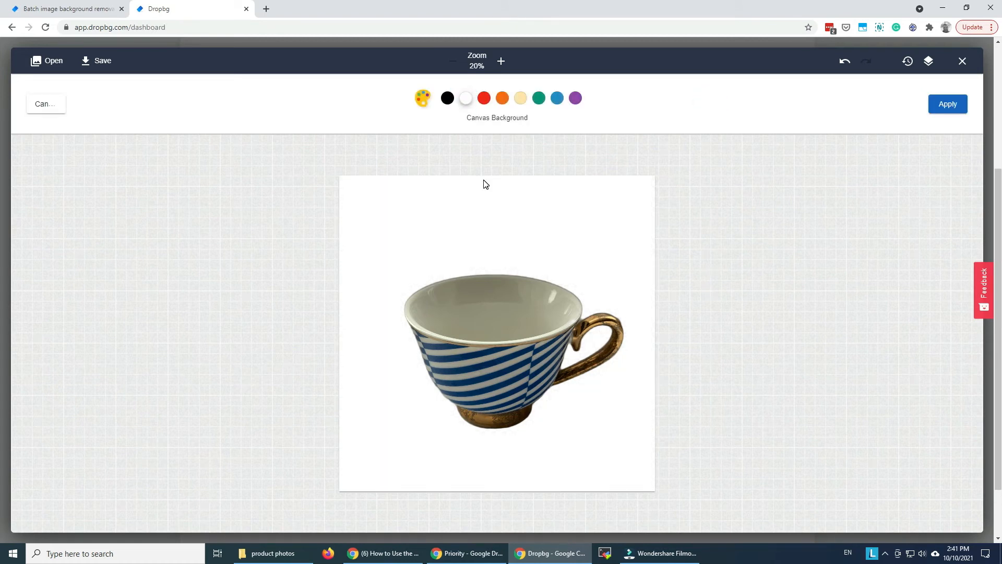
- Try green, blue and a custom brown (RGB 145, 116, 63) as the cup image's canvas background
{"action": "left_click", "coordinate": [539, 98]}
{"action": "left_click", "coordinate": [557, 98]}
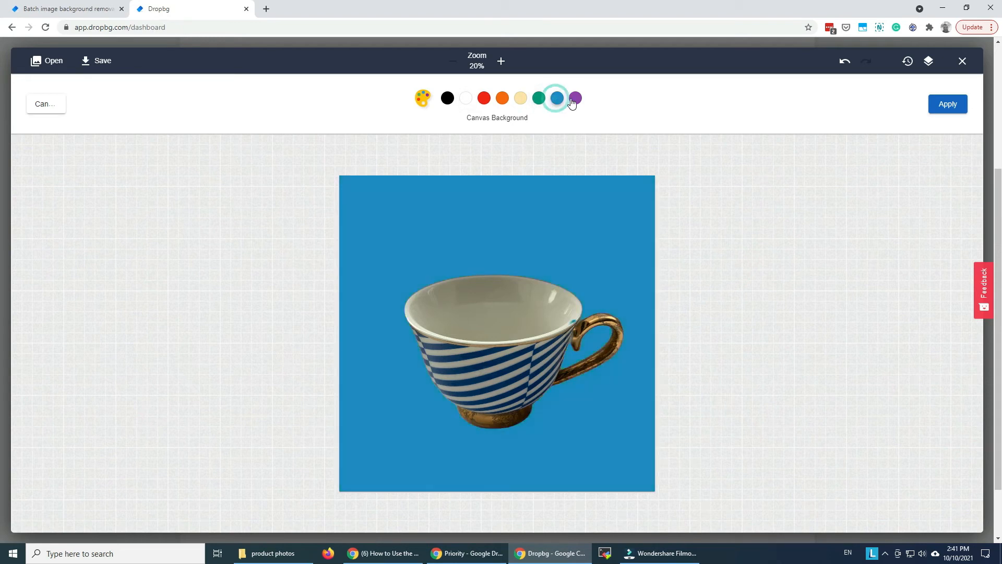
{"action": "left_click", "coordinate": [424, 100]}
{"action": "left_click", "coordinate": [434, 144]}
{"action": "left_click_drag", "start_coordinate": [419, 196], "coordinate": [410, 171]}
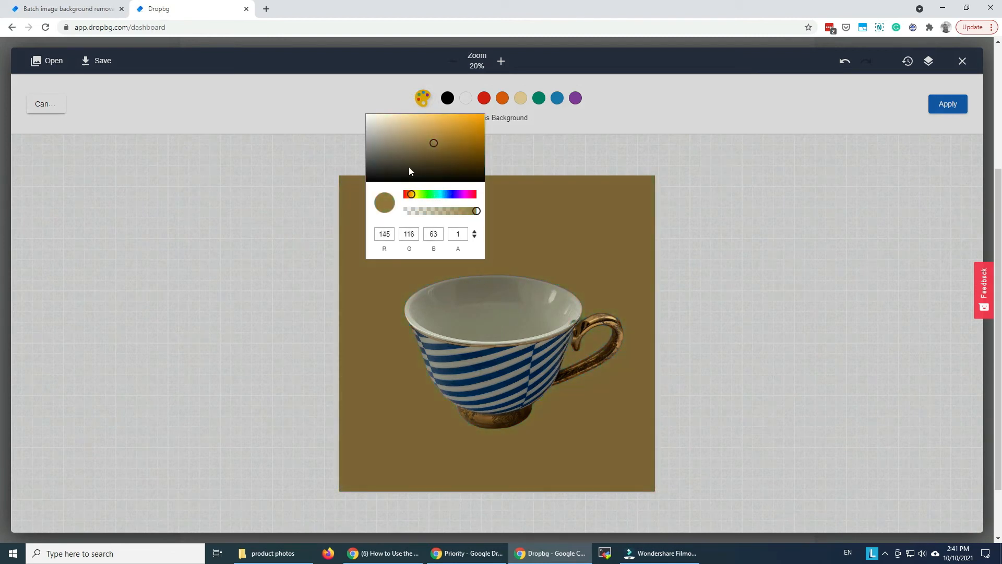
{"action": "left_click", "coordinate": [312, 137]}
- Apply white as the final canvas background and save the edited cup image
{"action": "left_click", "coordinate": [465, 98]}
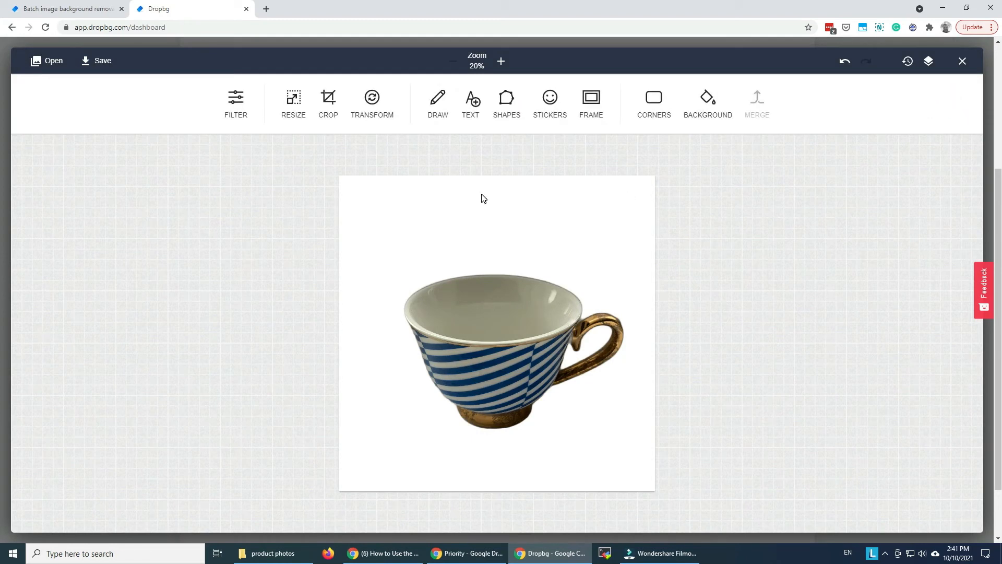
{"action": "left_click", "coordinate": [96, 60]}
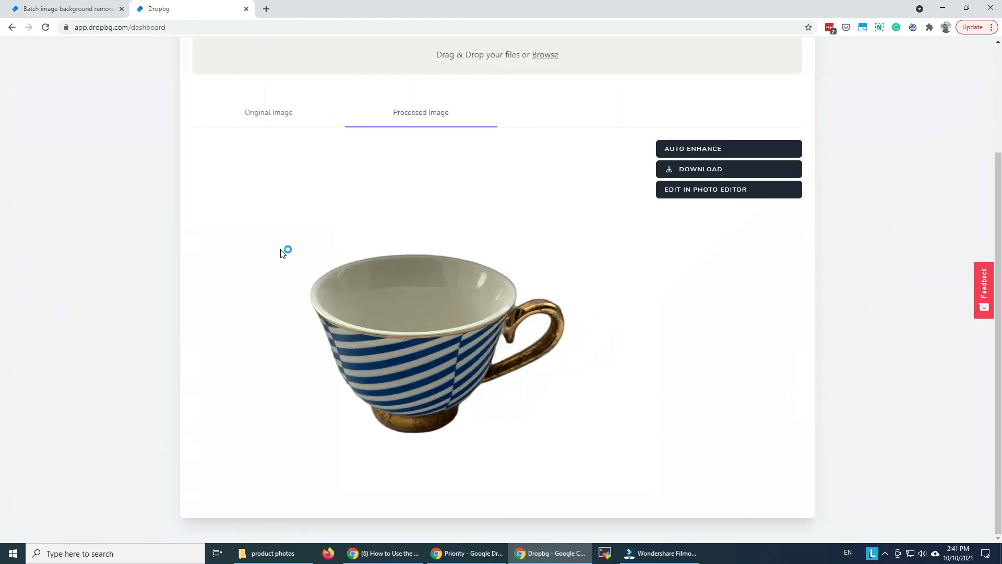
- Download the edited cup image as PNG at 100% of the original size, with lossless web optimization enabled
{"action": "left_click", "coordinate": [705, 170]}
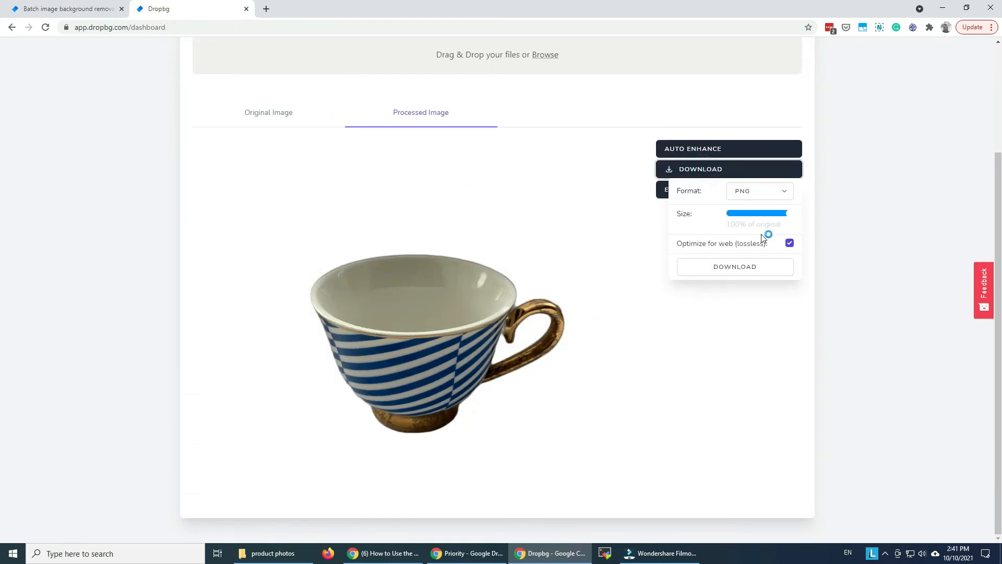
{"action": "left_click", "coordinate": [788, 244]}
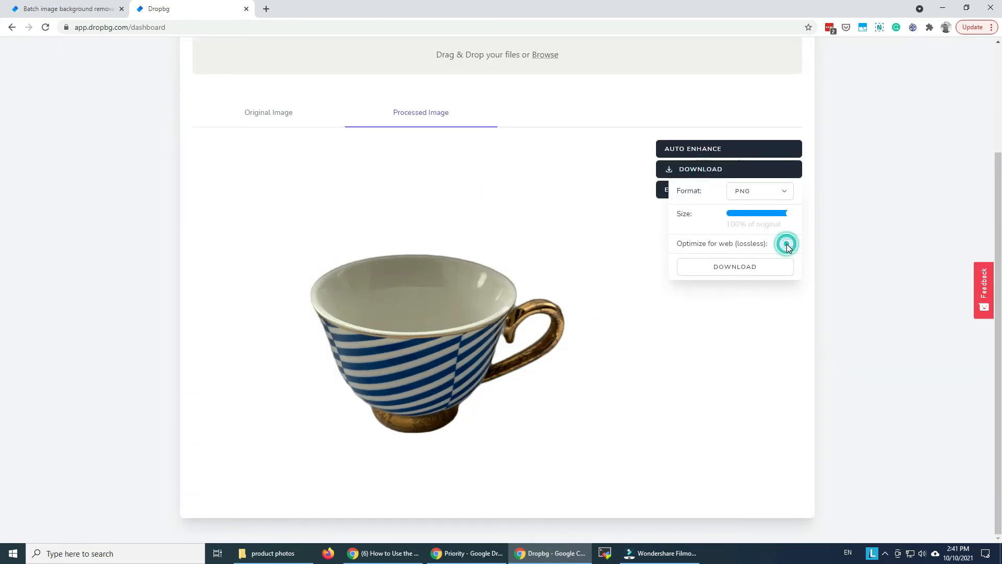
{"action": "left_click", "coordinate": [750, 268]}
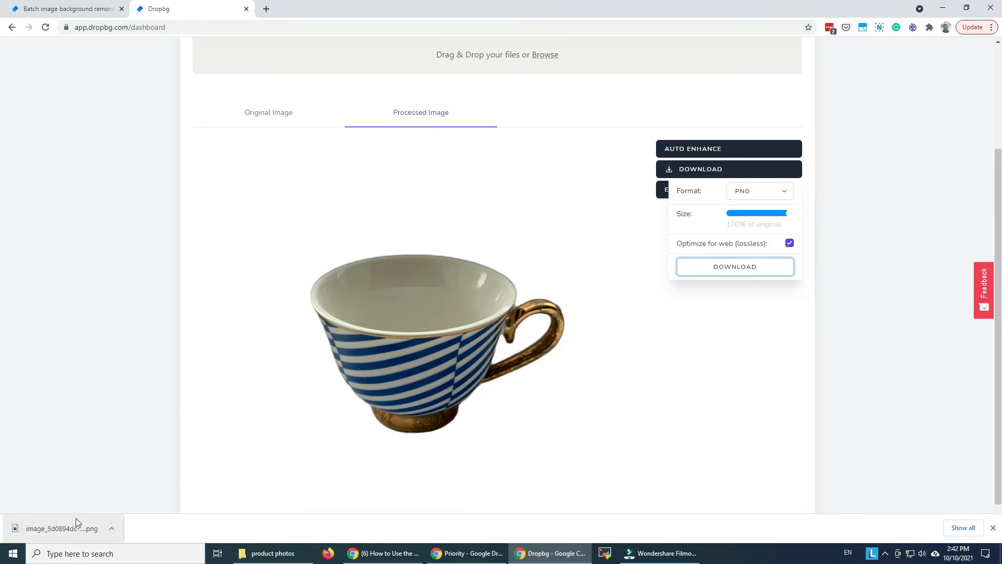
- Open the downloaded cup PNG in Photos and check its file size and dimensions in the file info
{"action": "left_click", "coordinate": [77, 523]}
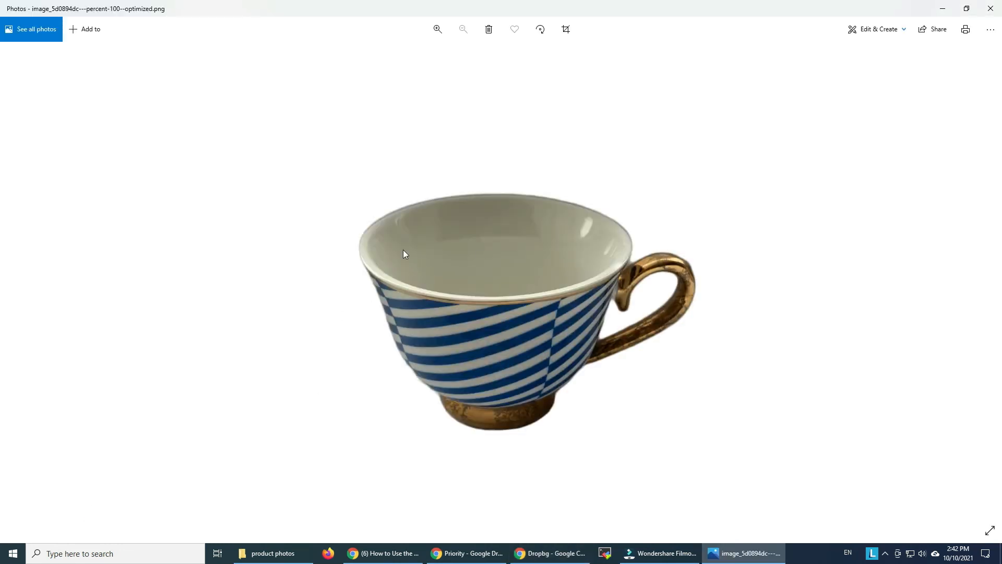
{"action": "left_click", "coordinate": [990, 29]}
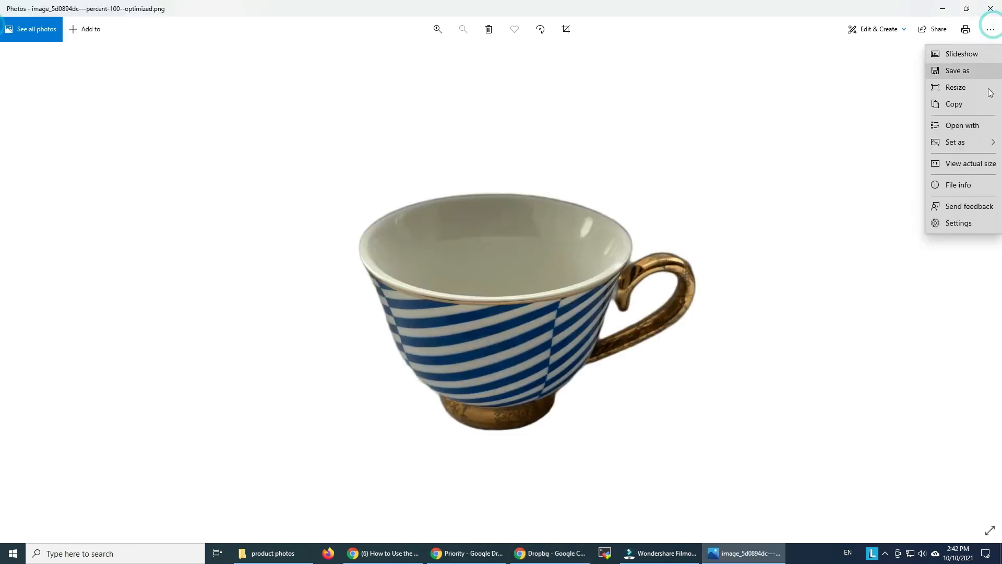
{"action": "left_click", "coordinate": [969, 181]}
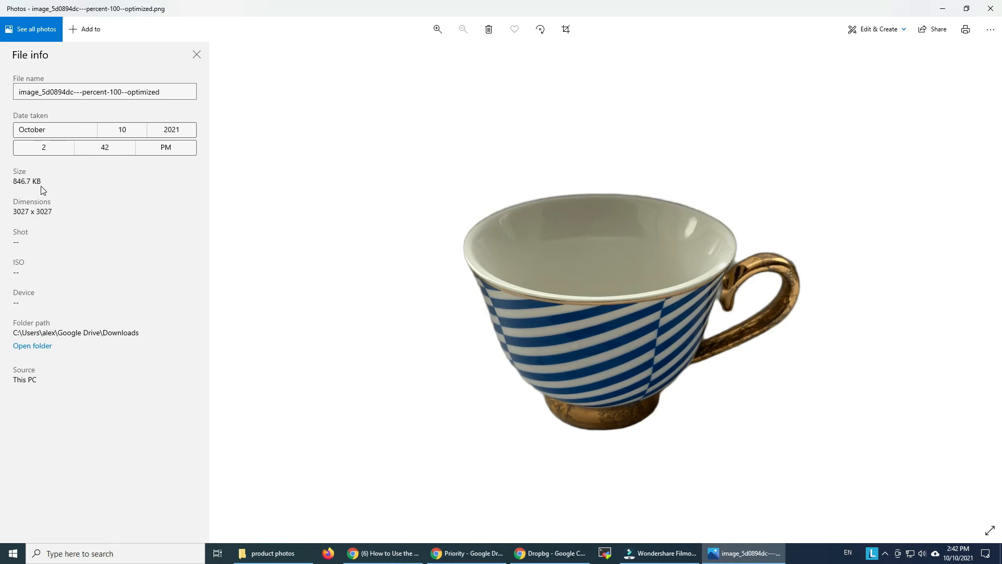
{"action": "left_click", "coordinate": [990, 8]}
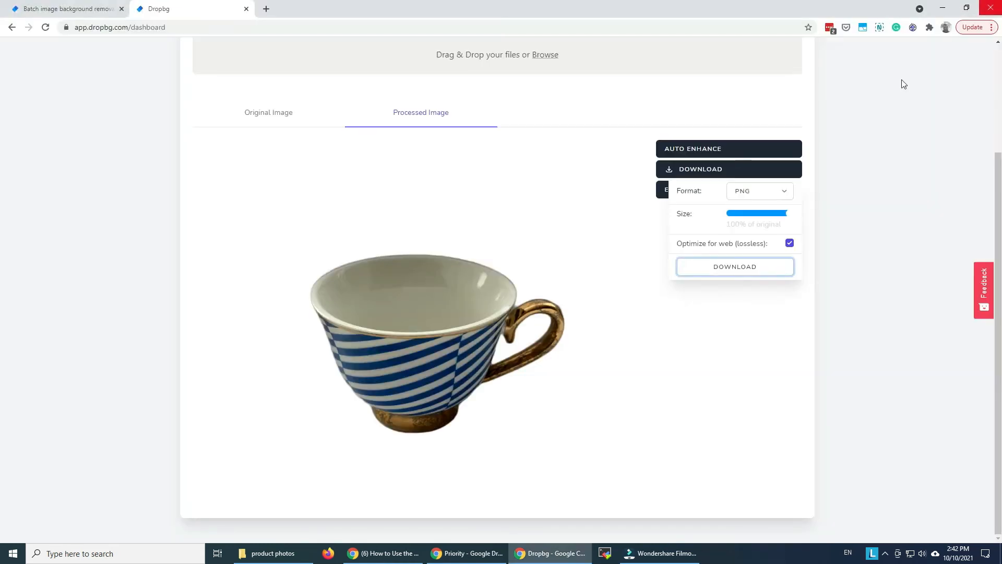
- Open the cup image in the photo editor and add a text box in the empty area above the cup's rim
{"action": "left_click", "coordinate": [726, 317]}
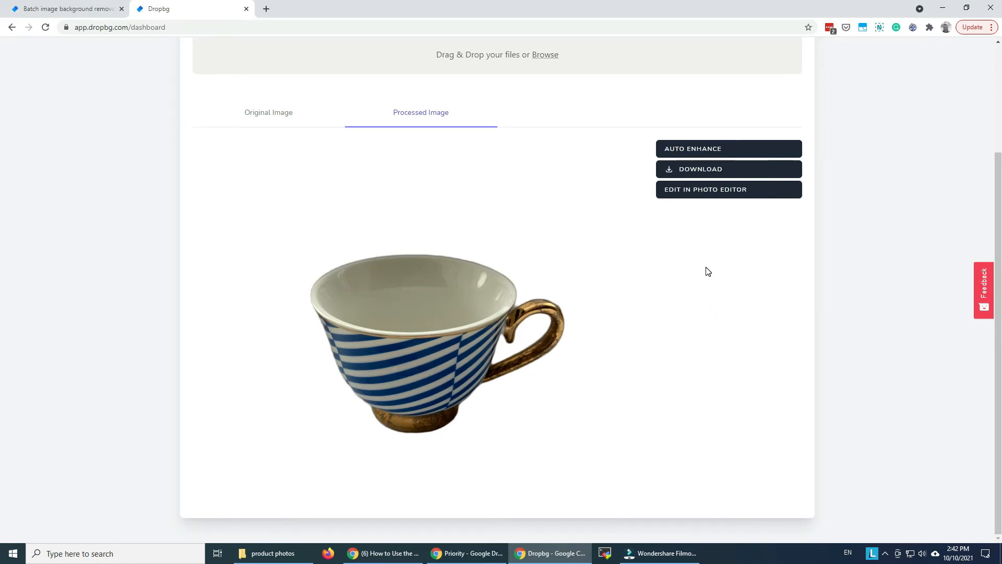
{"action": "left_click", "coordinate": [725, 197]}
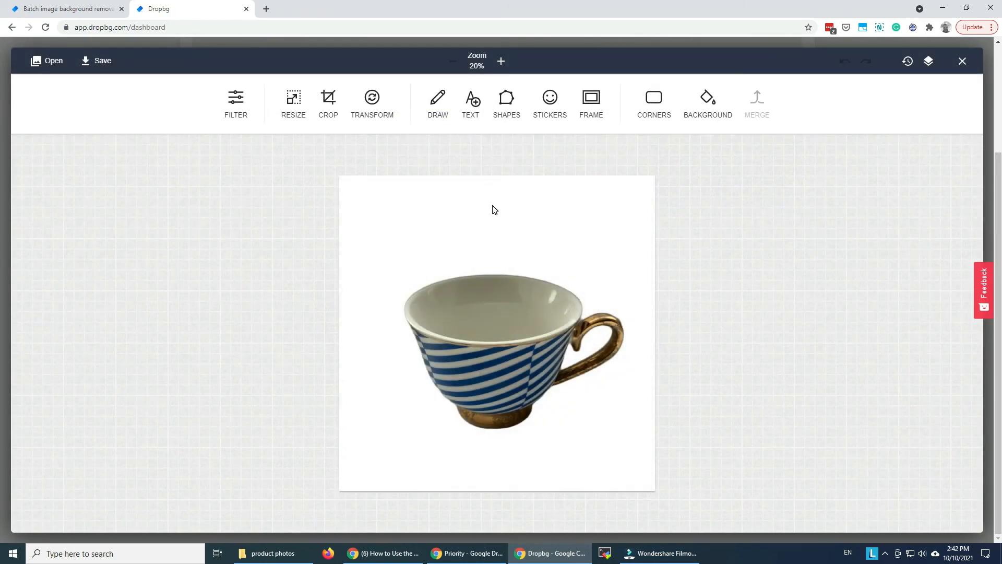
{"action": "left_click", "coordinate": [471, 101]}
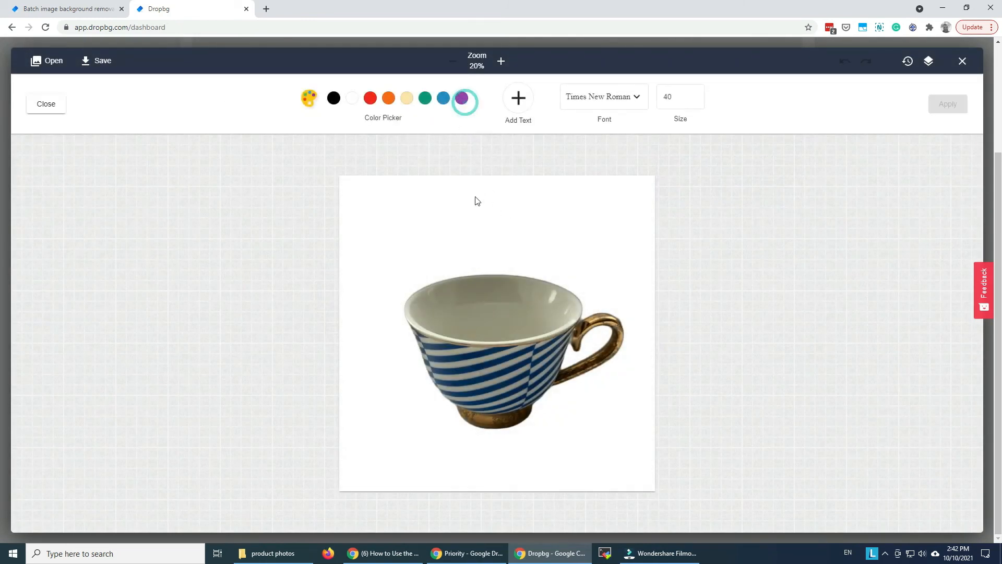
{"action": "left_click", "coordinate": [509, 107]}
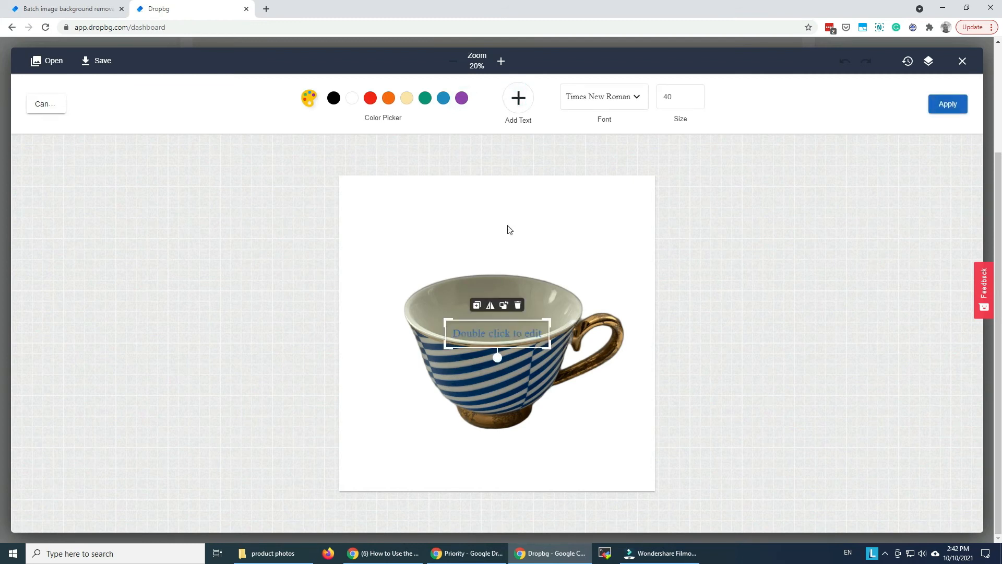
{"action": "left_click_drag", "start_coordinate": [501, 334], "coordinate": [418, 204]}
- Replace the placeholder text above the cup with "Turkish coffee cup"
{"action": "double_click", "coordinate": [422, 204]}
{"action": "key", "text": "ctrl+a"}
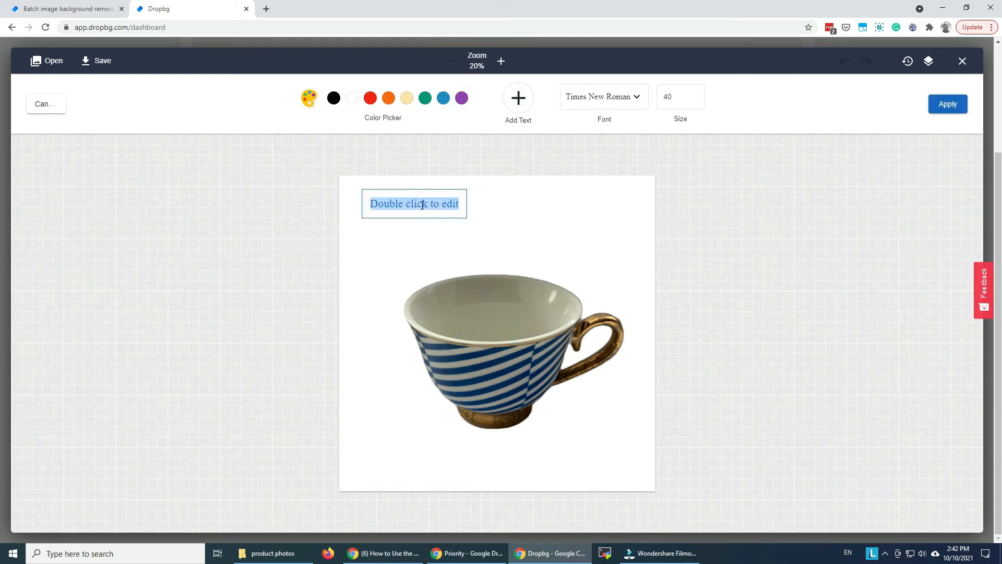
{"action": "type", "text": "Turkish coffee cup"}
{"action": "key", "text": "Return"}
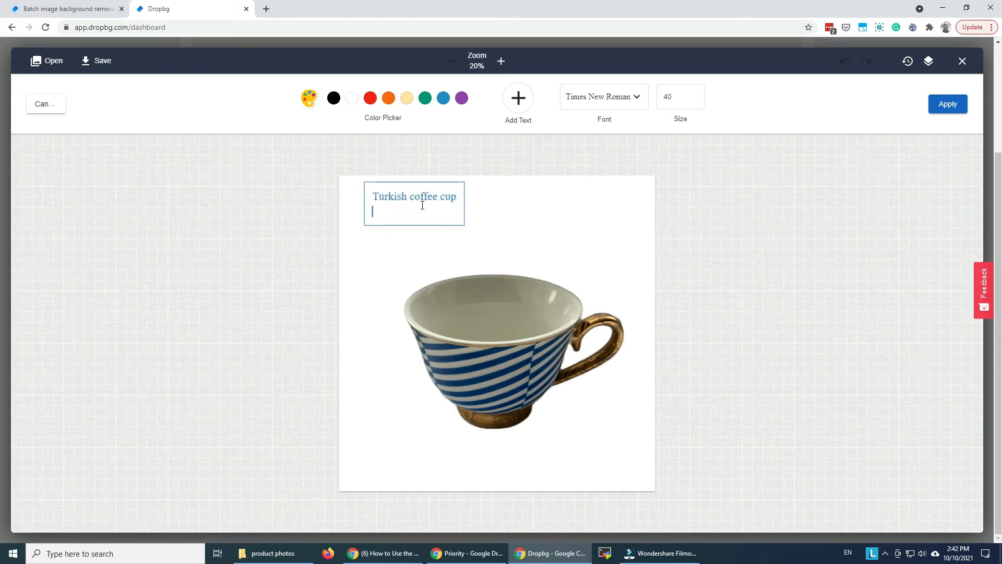
{"action": "key", "text": "BackSpace"}
{"action": "left_click", "coordinate": [489, 196]}
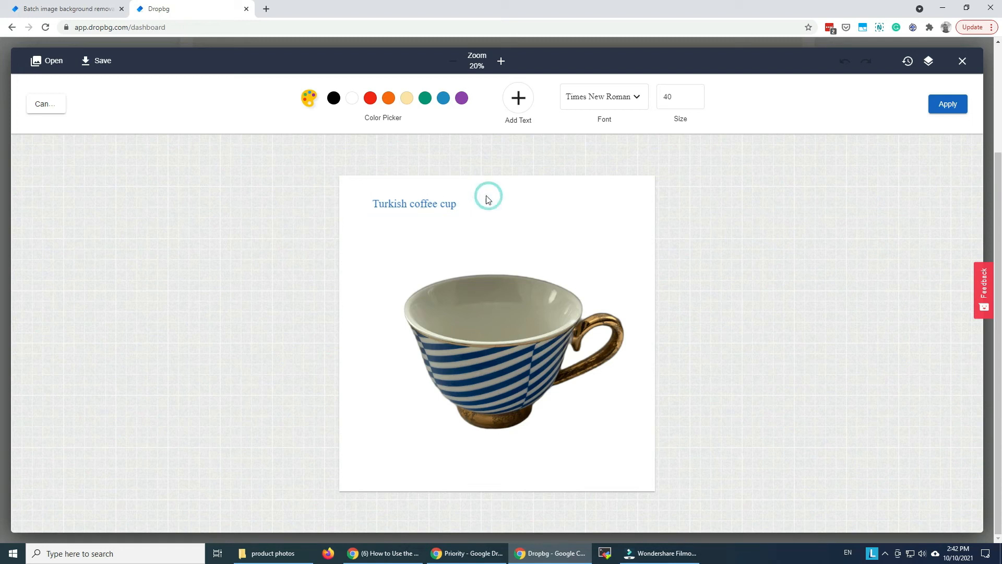
- Format the cup caption in black with the Bebas Neue font from the Display category
{"action": "left_click", "coordinate": [447, 203]}
{"action": "left_click", "coordinate": [334, 98]}
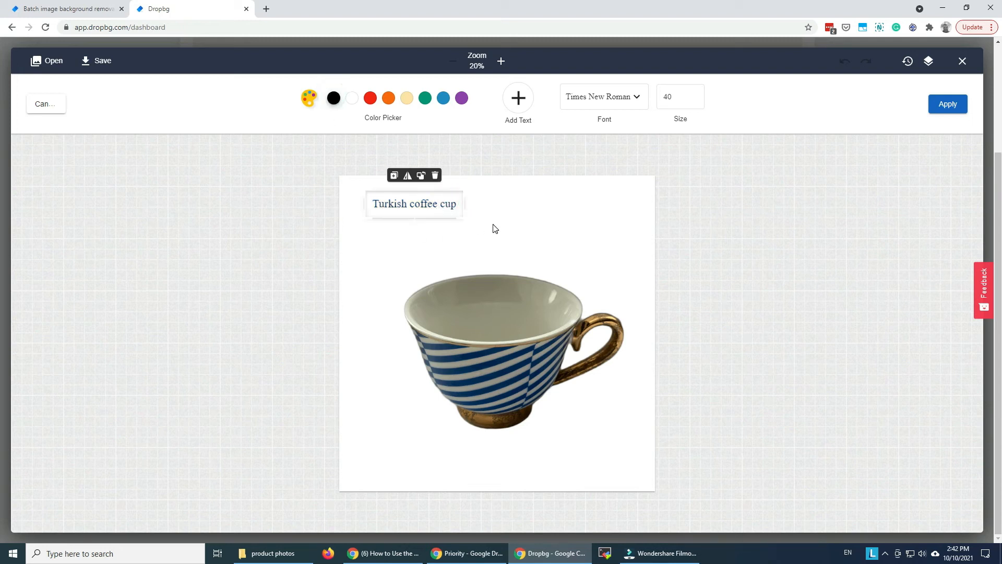
{"action": "left_click", "coordinate": [616, 99]}
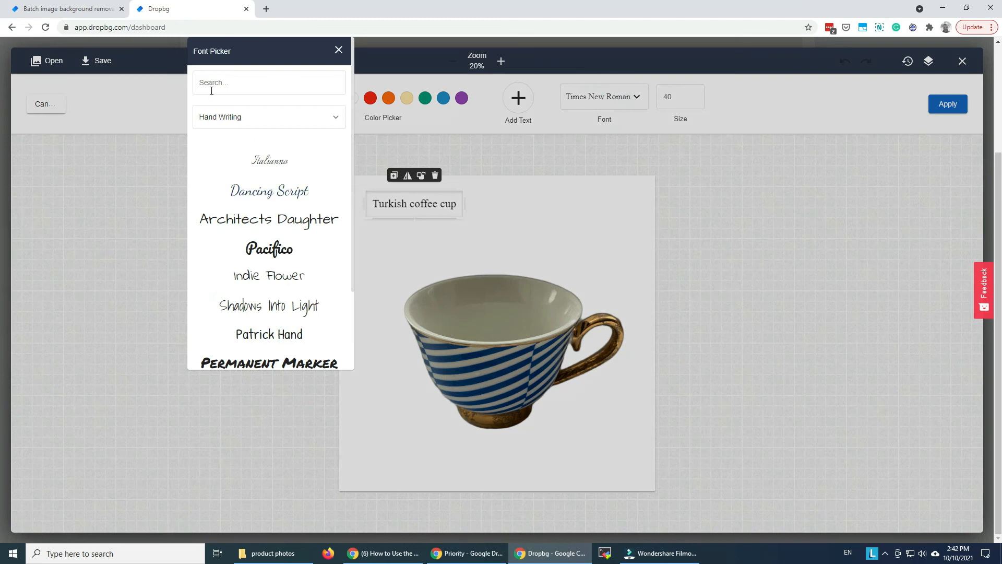
{"action": "left_click", "coordinate": [217, 124]}
{"action": "left_click", "coordinate": [218, 136]}
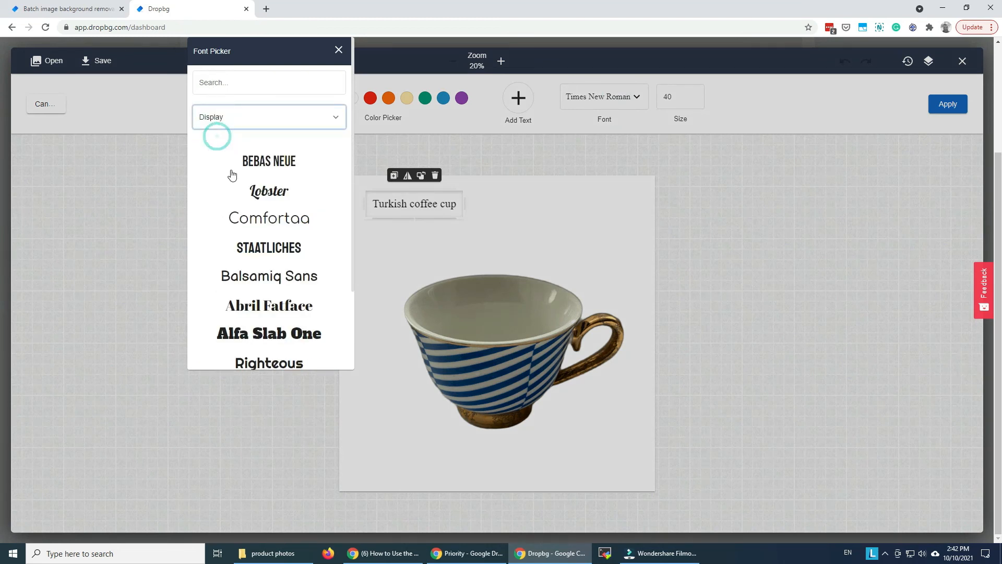
{"action": "left_click", "coordinate": [267, 176]}
- Enlarge the caption above the cup and apply the text to the image
{"action": "left_click", "coordinate": [393, 258]}
{"action": "left_click", "coordinate": [444, 210]}
{"action": "mouse_move", "coordinate": [444, 210]}
{"action": "left_mouse_down"}
{"action": "mouse_move", "coordinate": [486, 242]}
{"action": "mouse_move", "coordinate": [462, 223]}
{"action": "mouse_move", "coordinate": [471, 237]}
{"action": "mouse_move", "coordinate": [497, 240]}
{"action": "mouse_move", "coordinate": [464, 213]}
{"action": "left_mouse_up"}
{"action": "left_click", "coordinate": [586, 228]}
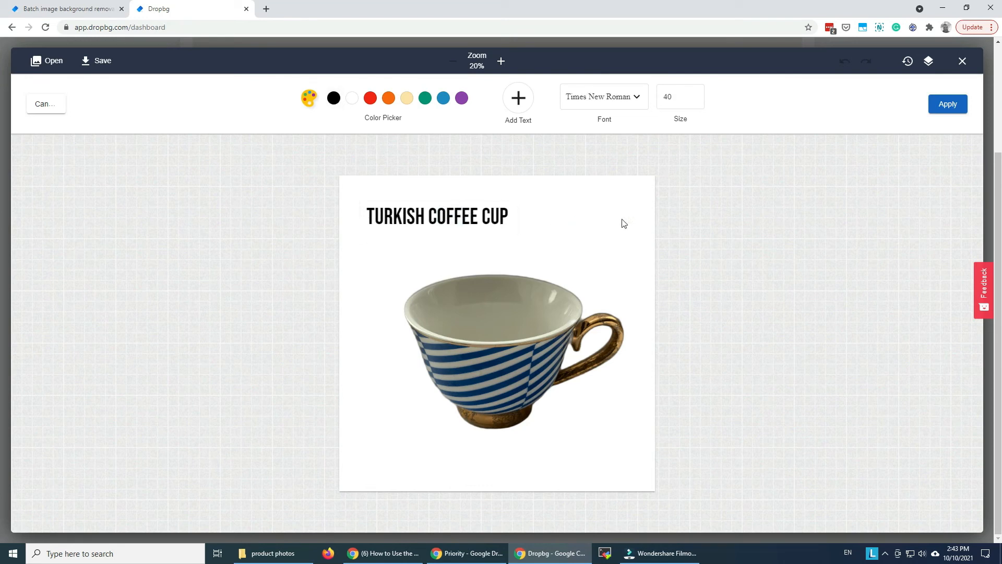
{"action": "left_click", "coordinate": [939, 106]}
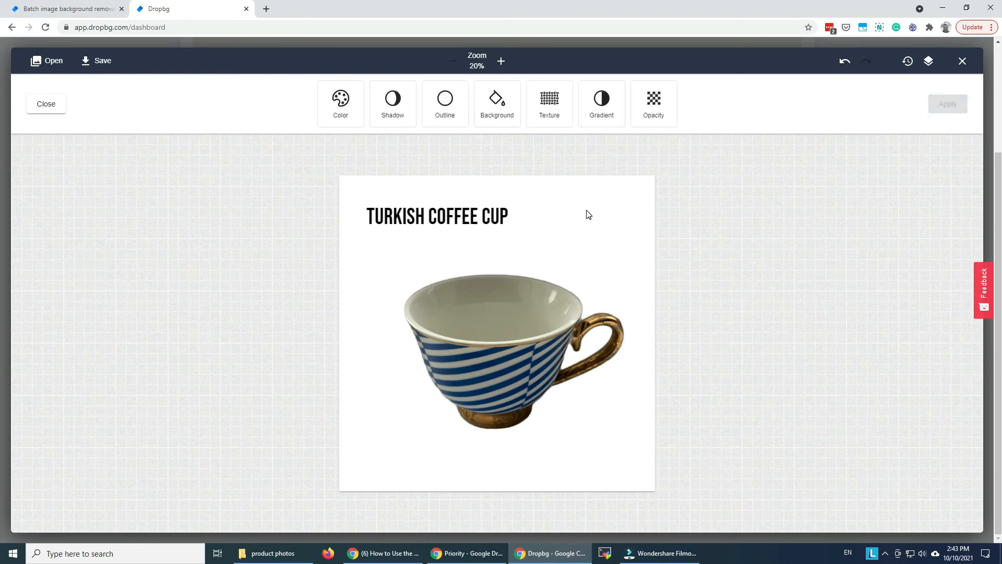
{"action": "left_click", "coordinate": [44, 105]}
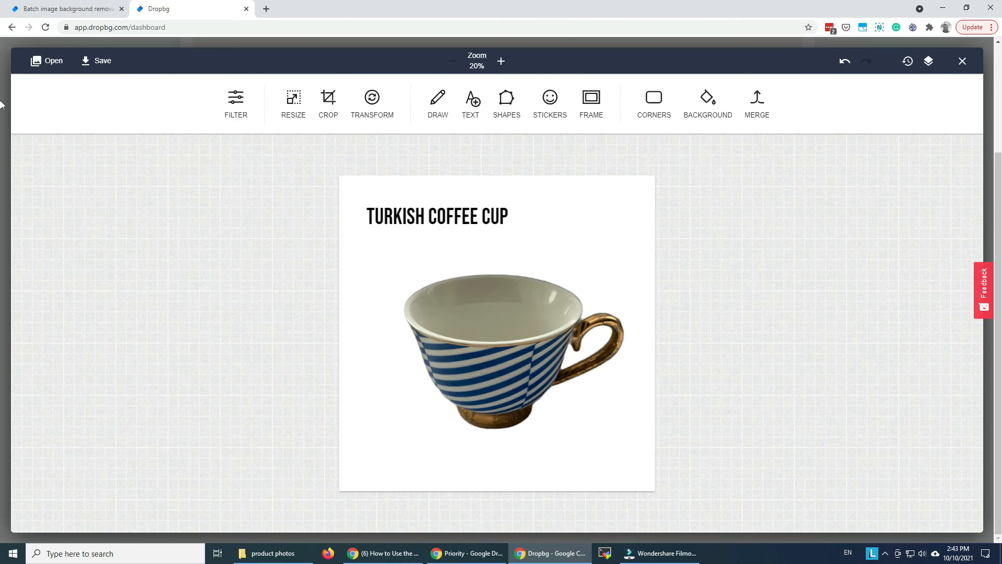
- Save the captioned cup image and download it as a web-optimized PNG at 100% of the original size, checking the downloaded file
{"action": "left_click", "coordinate": [97, 62]}
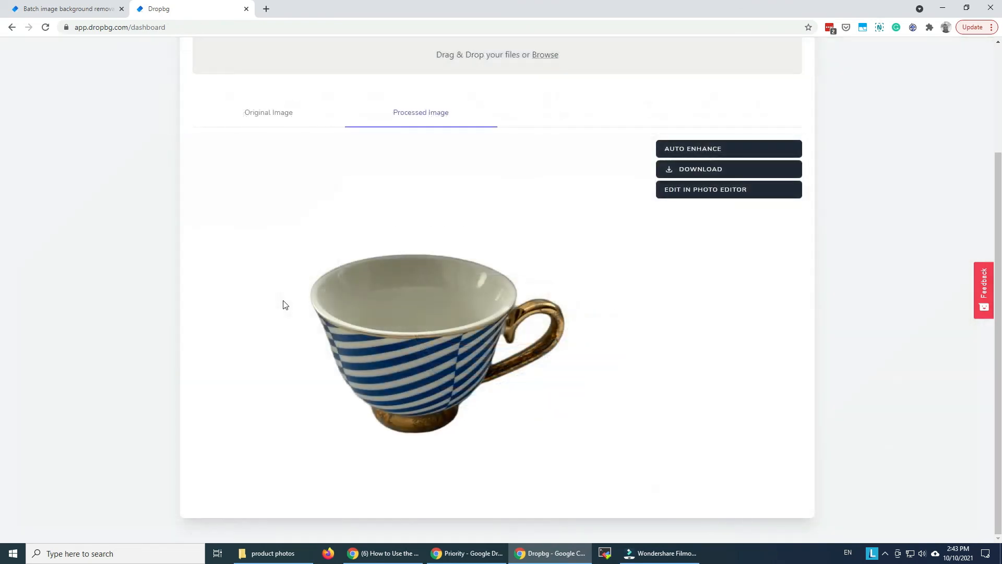
{"action": "left_click", "coordinate": [731, 168]}
{"action": "left_click", "coordinate": [728, 269]}
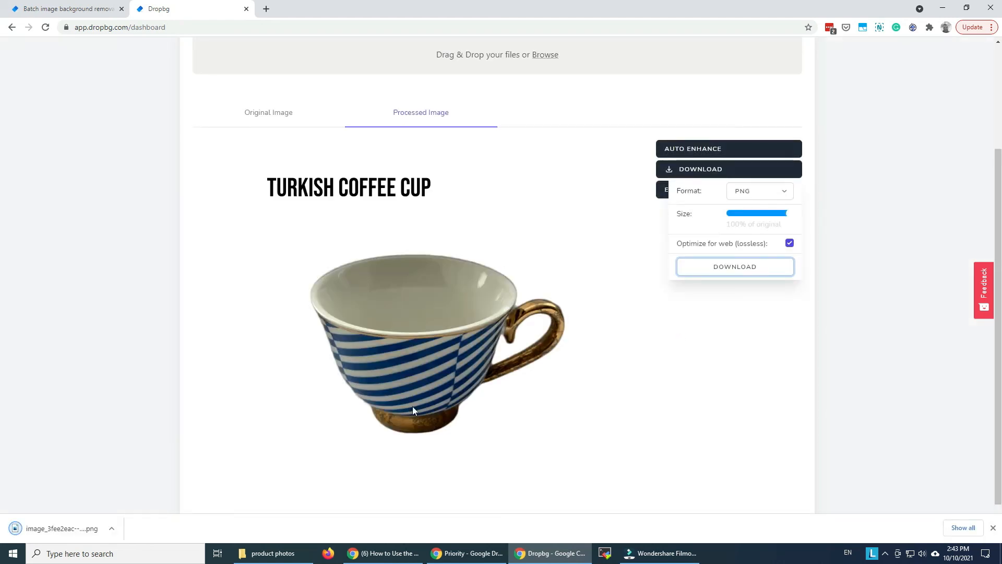
{"action": "left_click", "coordinate": [33, 527]}
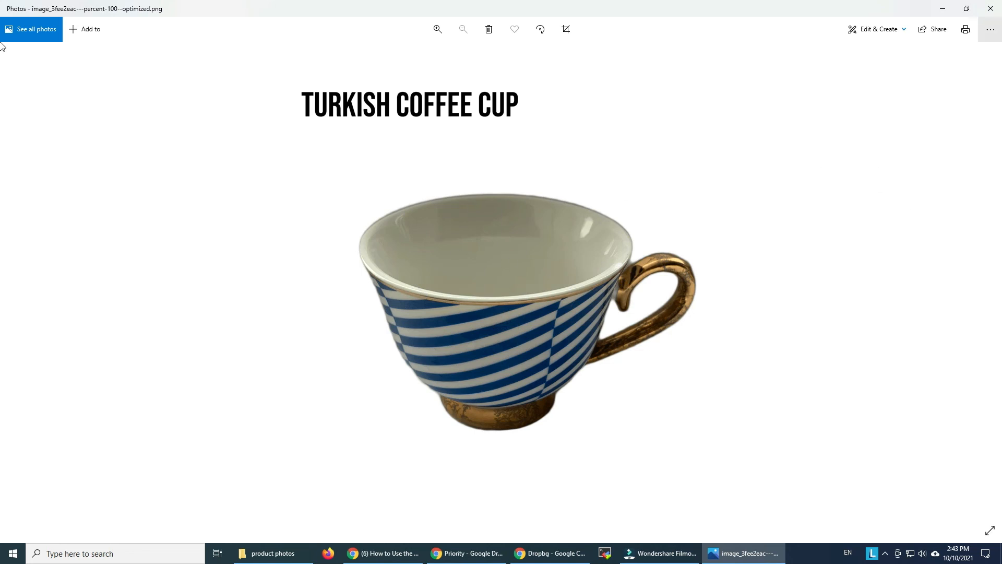
{"action": "left_click", "coordinate": [990, 8]}
- Open Batch Processing and view the product photos available for upload, without choosing any files
{"action": "scroll", "coordinate": [610, 378], "scroll_direction": "up", "scroll_amount": 3}
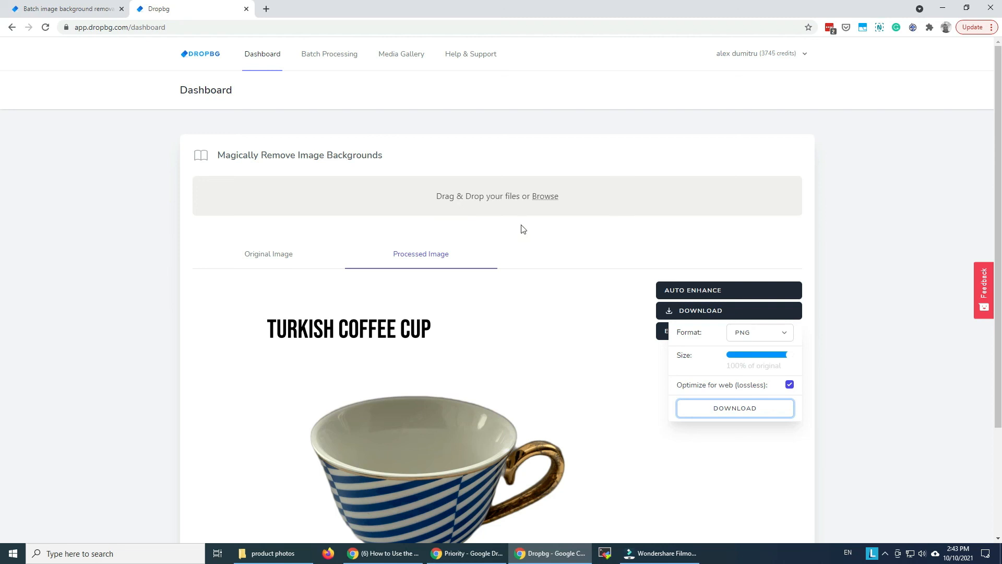
{"action": "left_click", "coordinate": [330, 54]}
{"action": "left_click", "coordinate": [465, 201]}
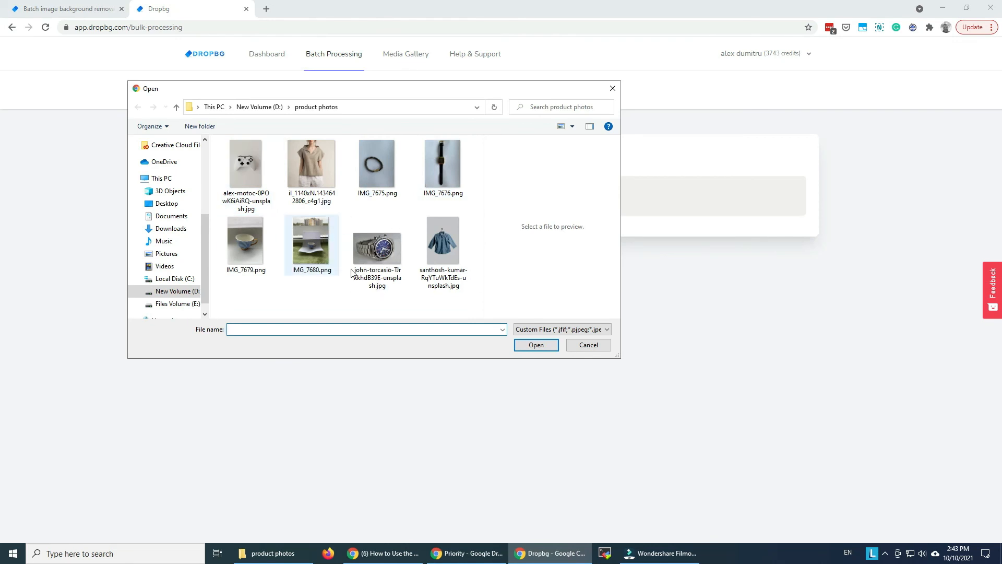
{"action": "left_click", "coordinate": [589, 344]}
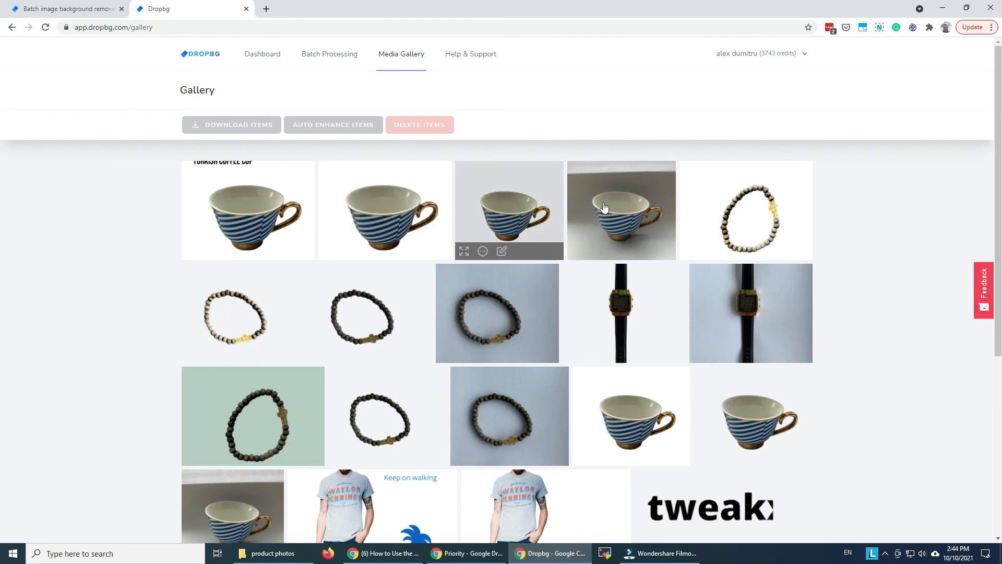
- Preview the background-free cup image at full size in the Media Gallery and return to the Dashboard
{"action": "left_click", "coordinate": [509, 216]}
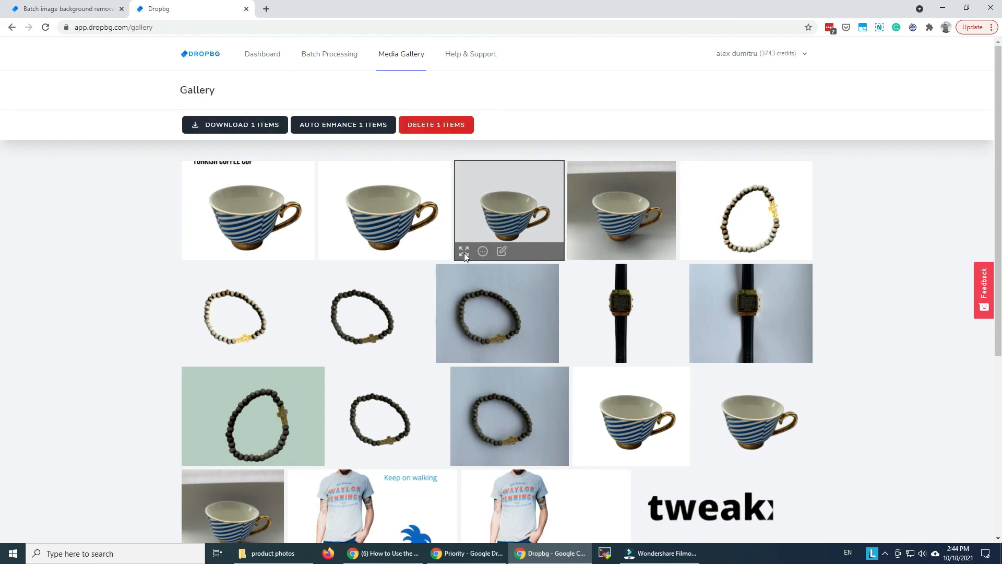
{"action": "left_click", "coordinate": [464, 252]}
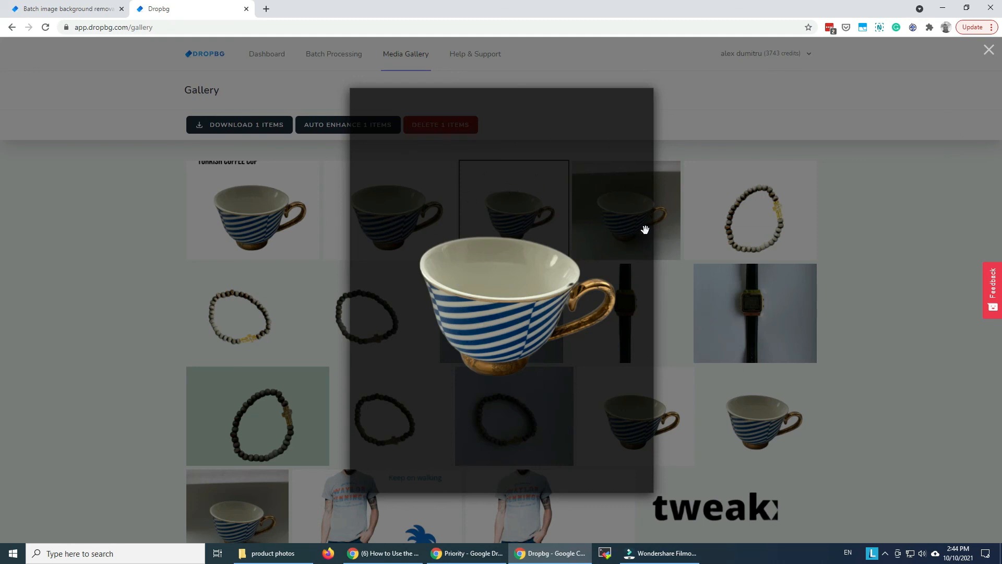
{"action": "left_click", "coordinate": [990, 52]}
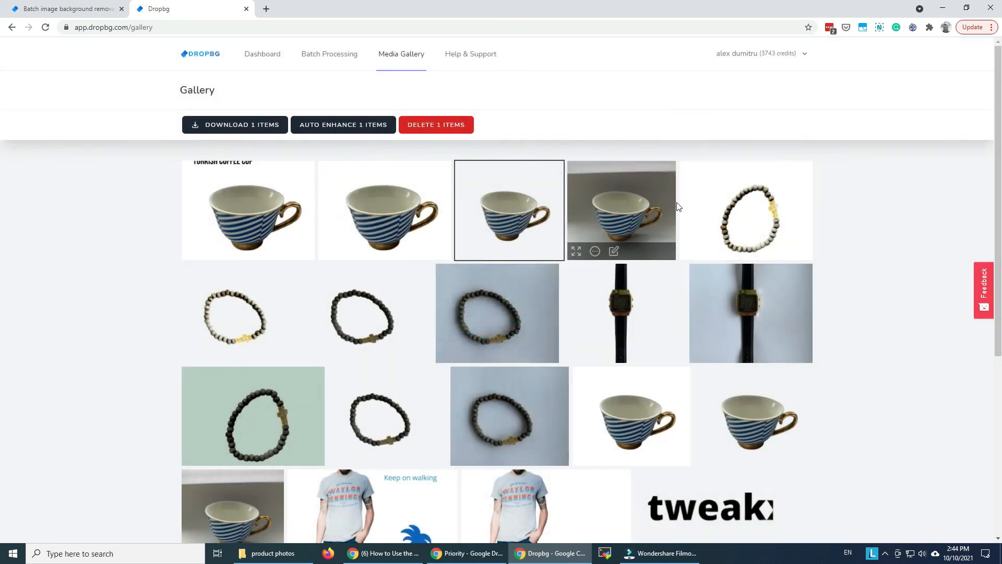
{"action": "left_click", "coordinate": [267, 60]}
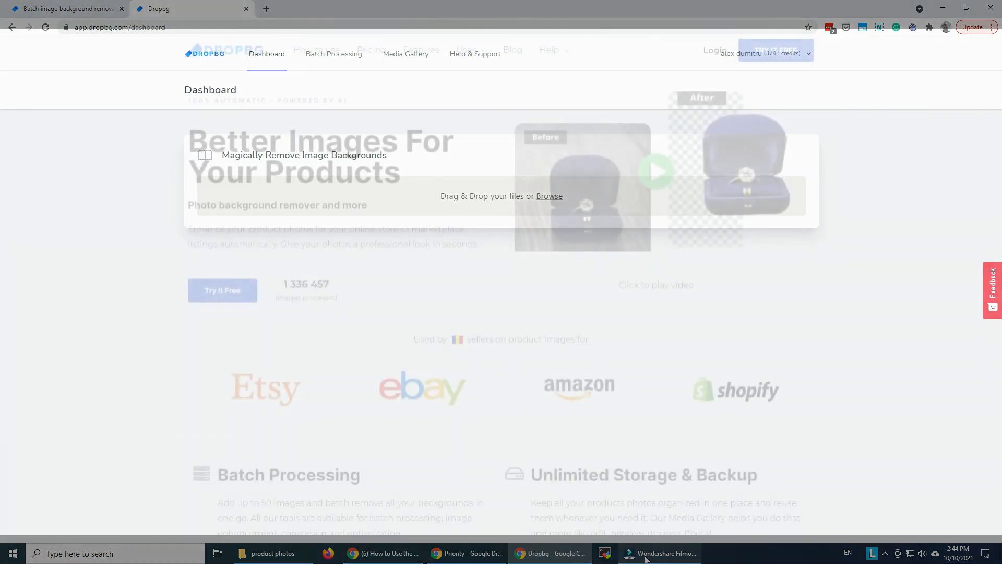
{"action": "mouse_move", "coordinate": [646, 558]}
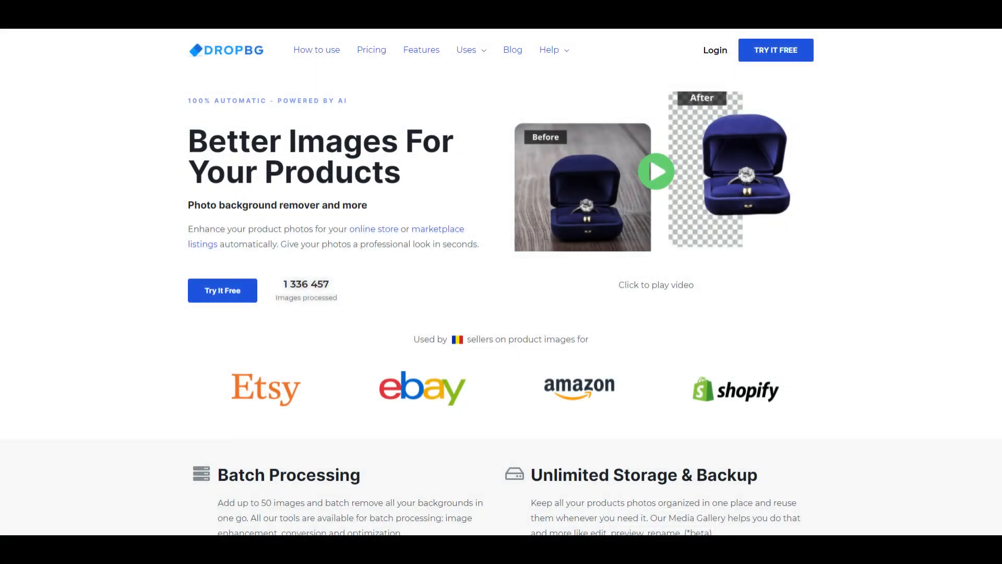